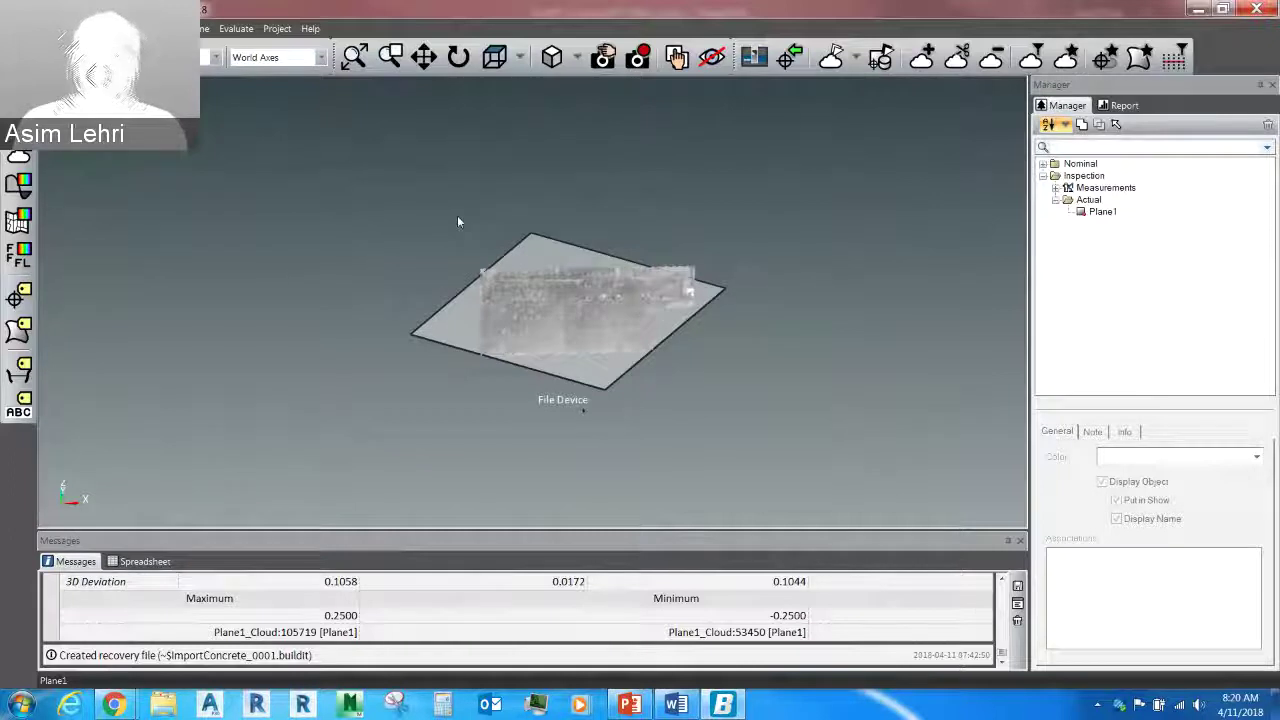
Step: Turn the Large Icons toolbar option off and back on in the interface customization settings
scroll(513, 240, "up", 3)
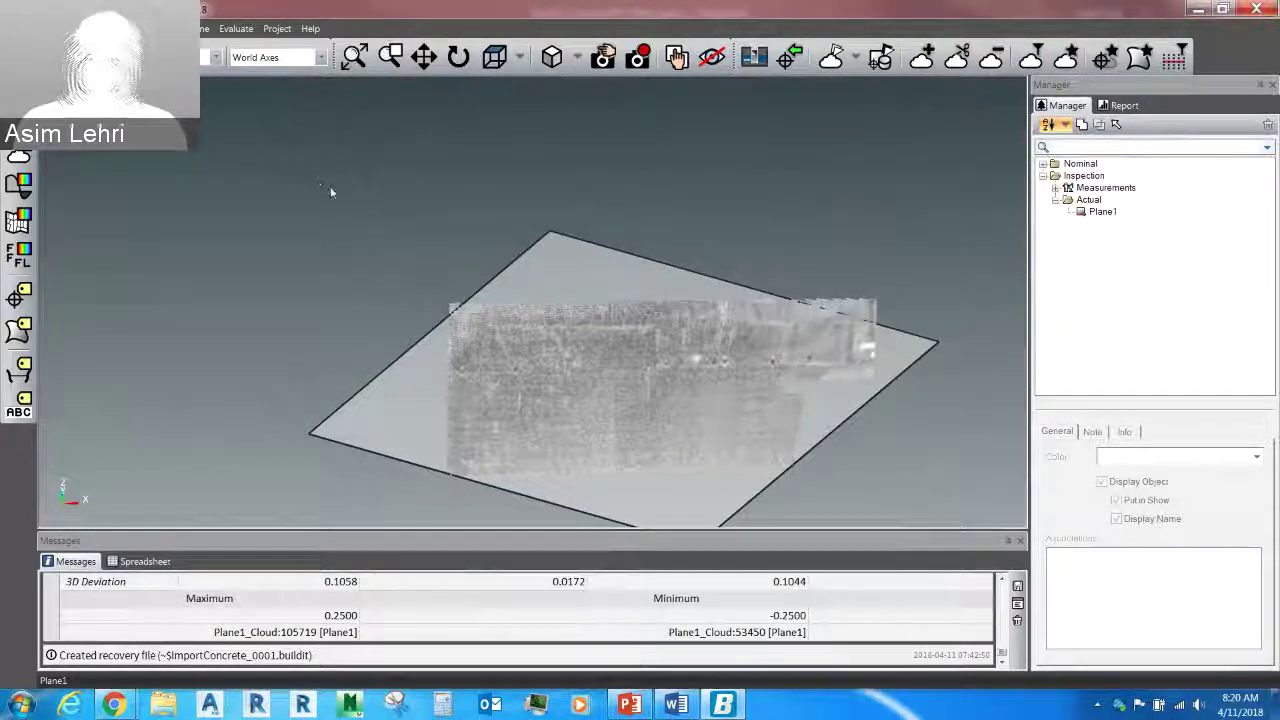
middle_click_drag(421, 281, 343, 323)
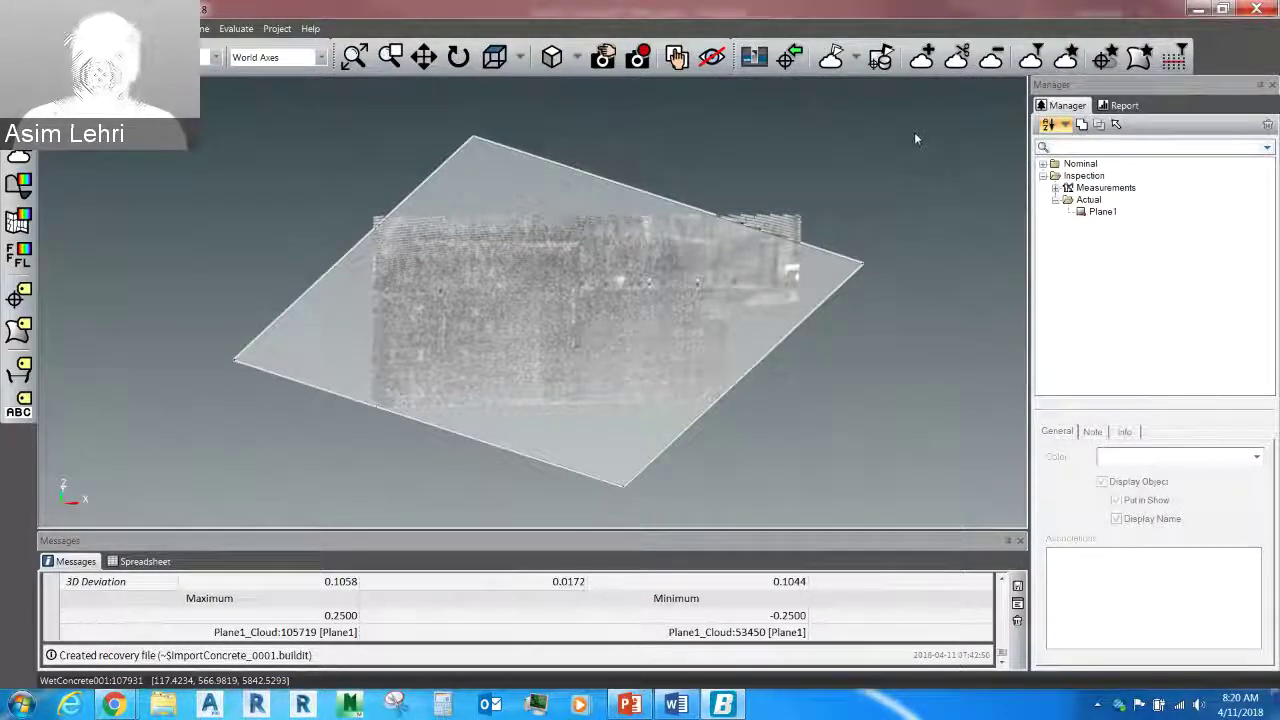
right_click(1212, 42)
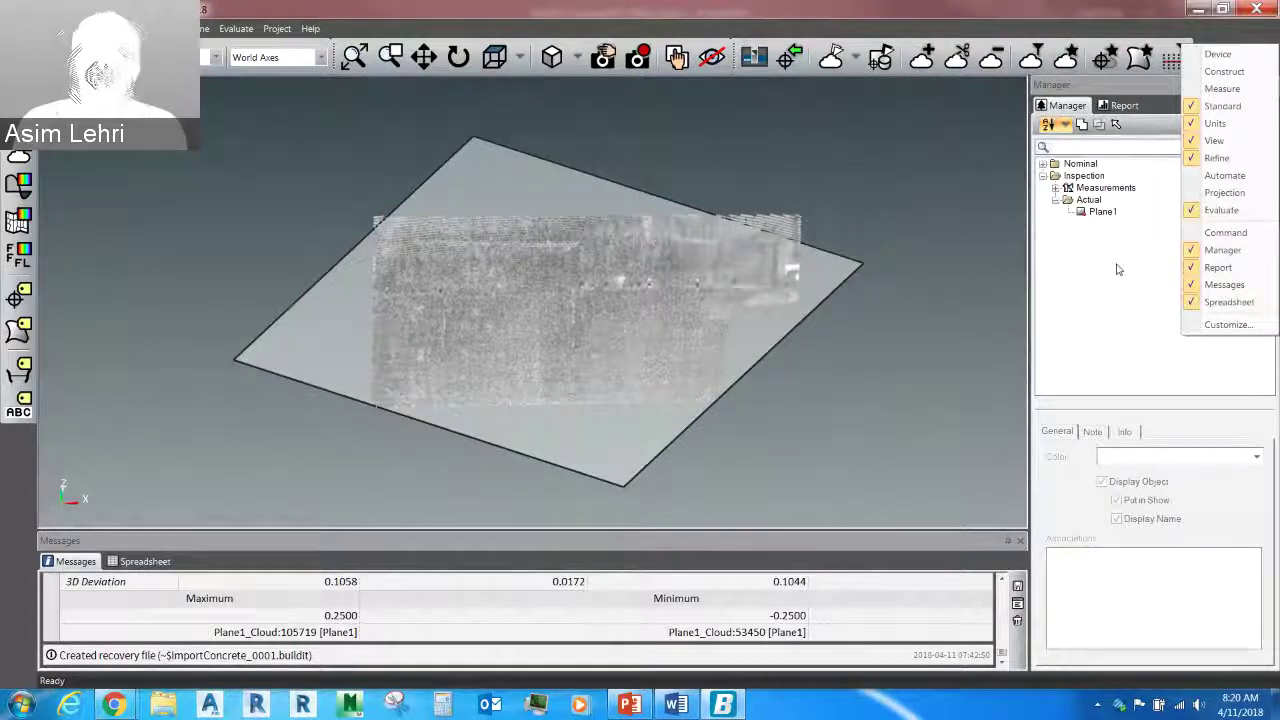
left_click(1245, 327)
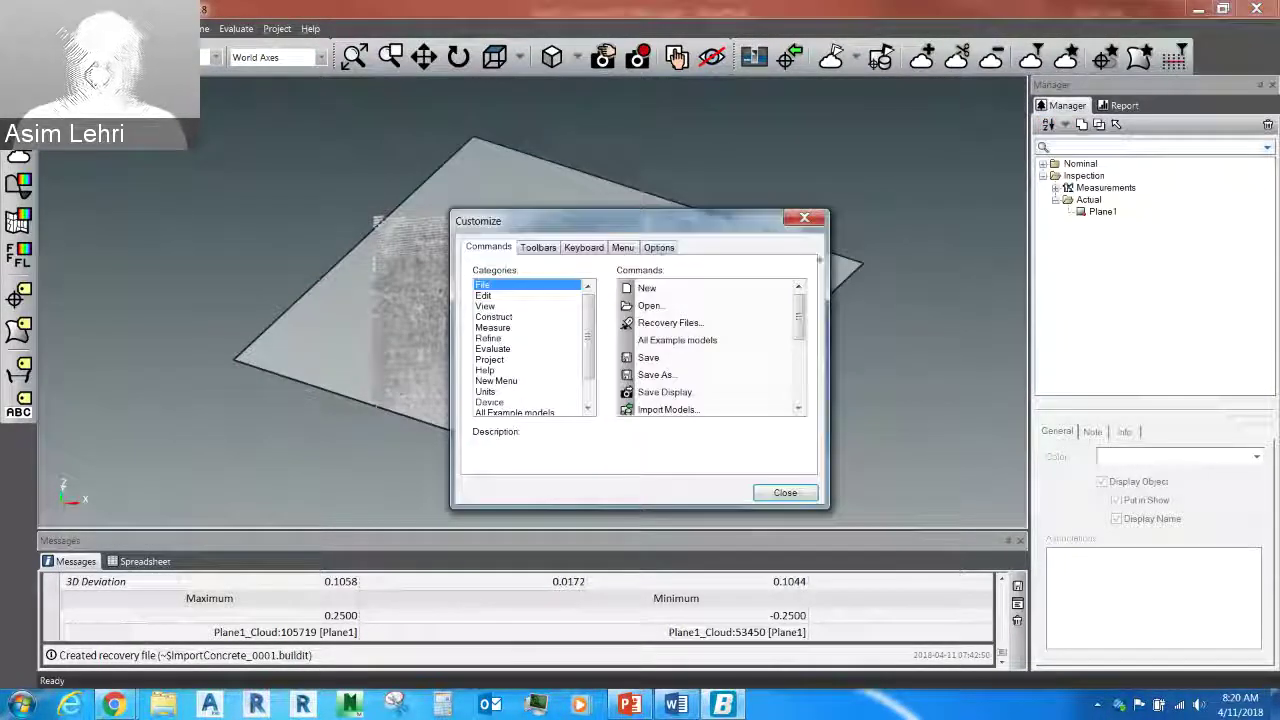
left_click(659, 252)
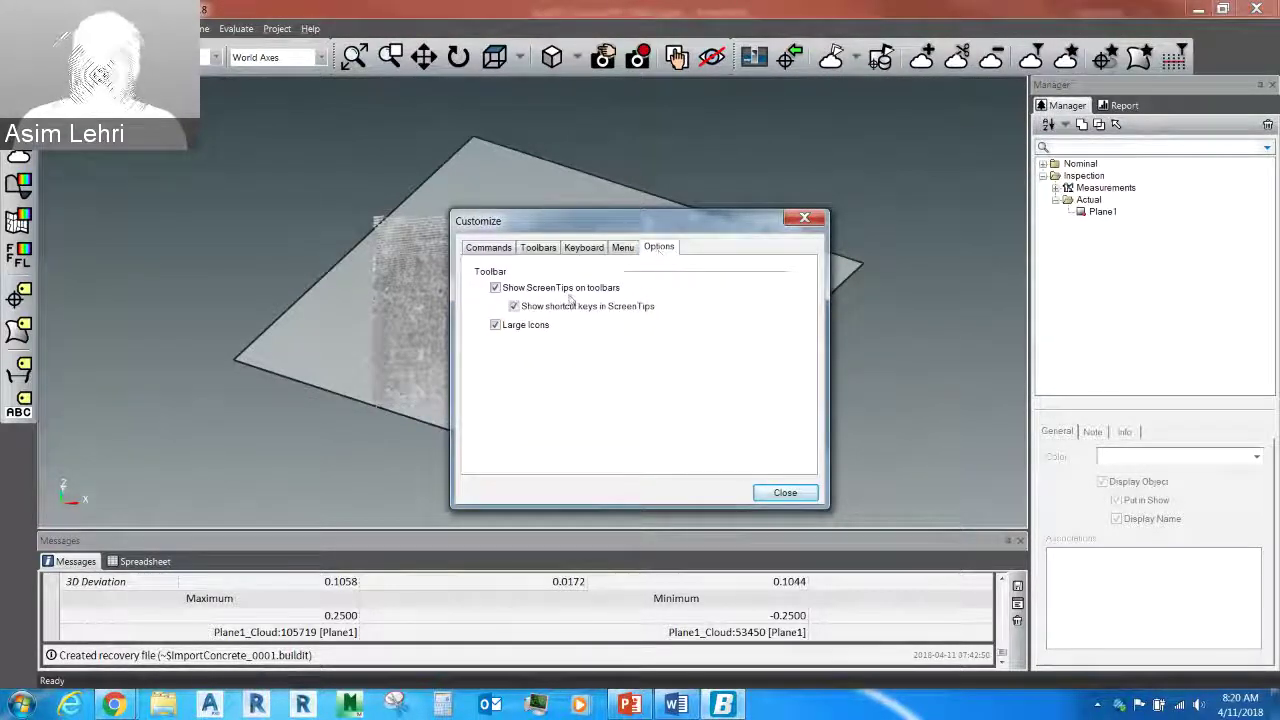
left_click(495, 326)
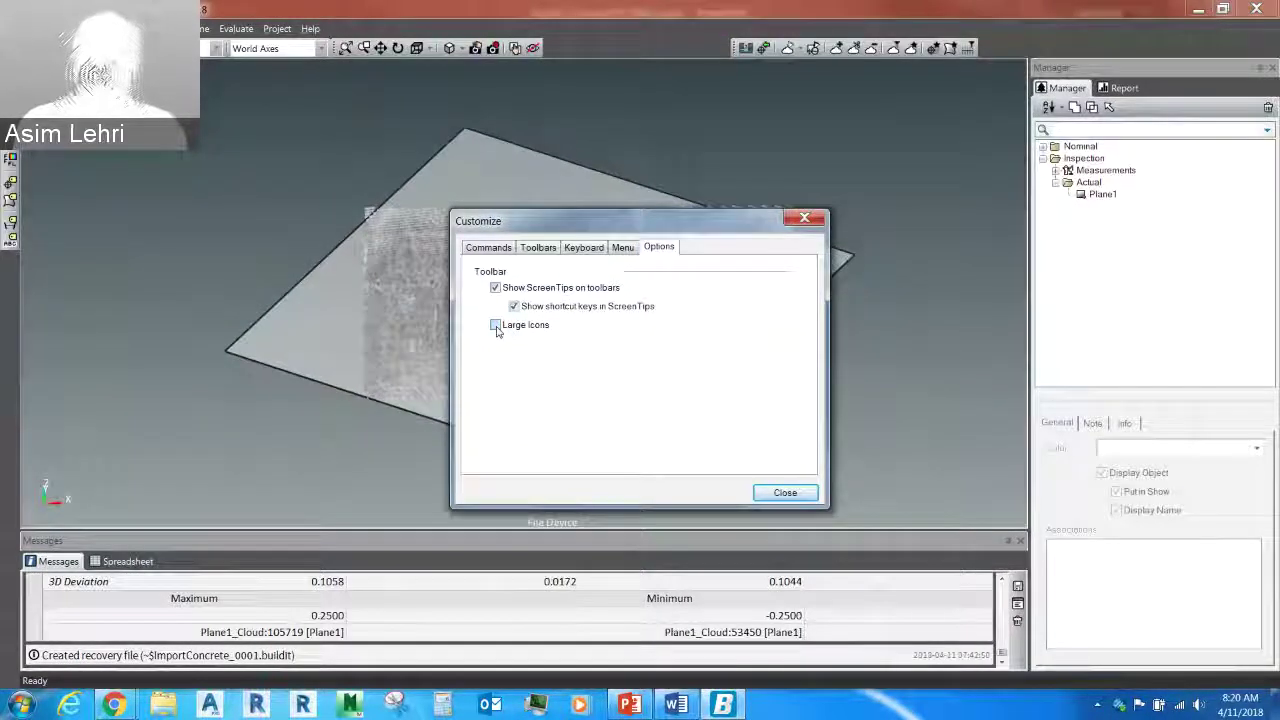
left_click(495, 326)
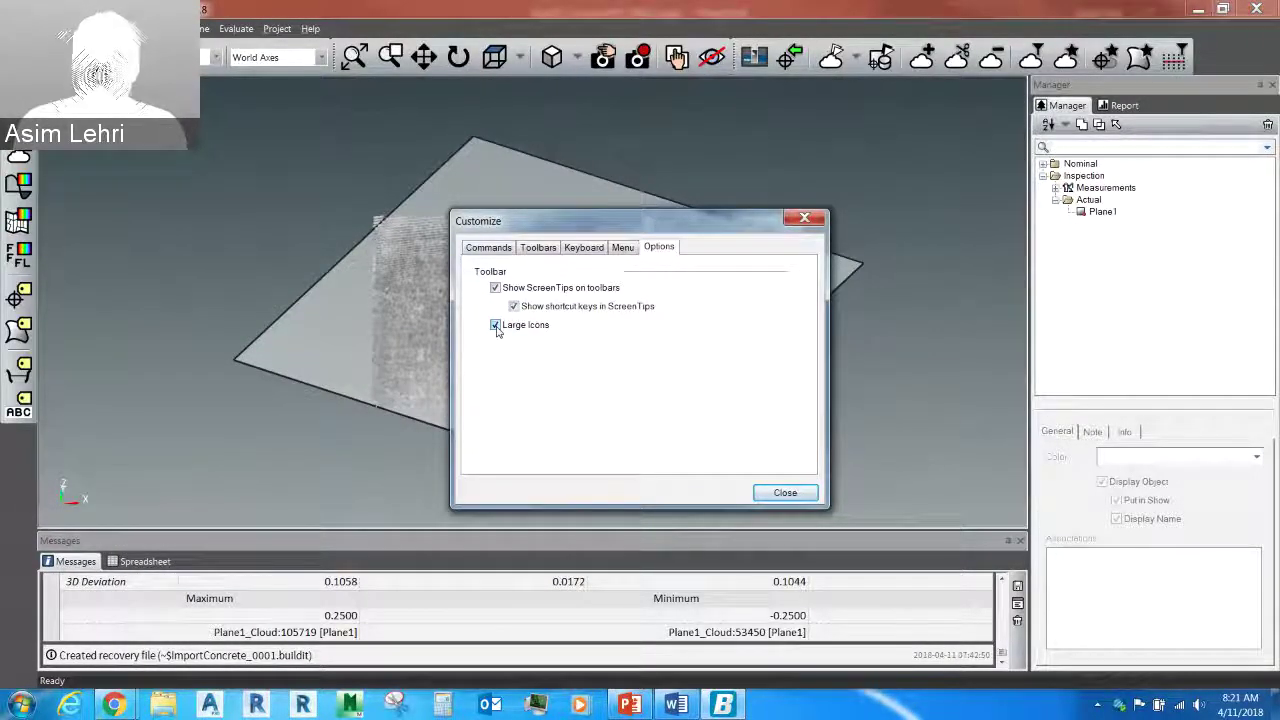
Step: Review the toolbar list and command categories in the customization settings, and close them
left_click(537, 249)
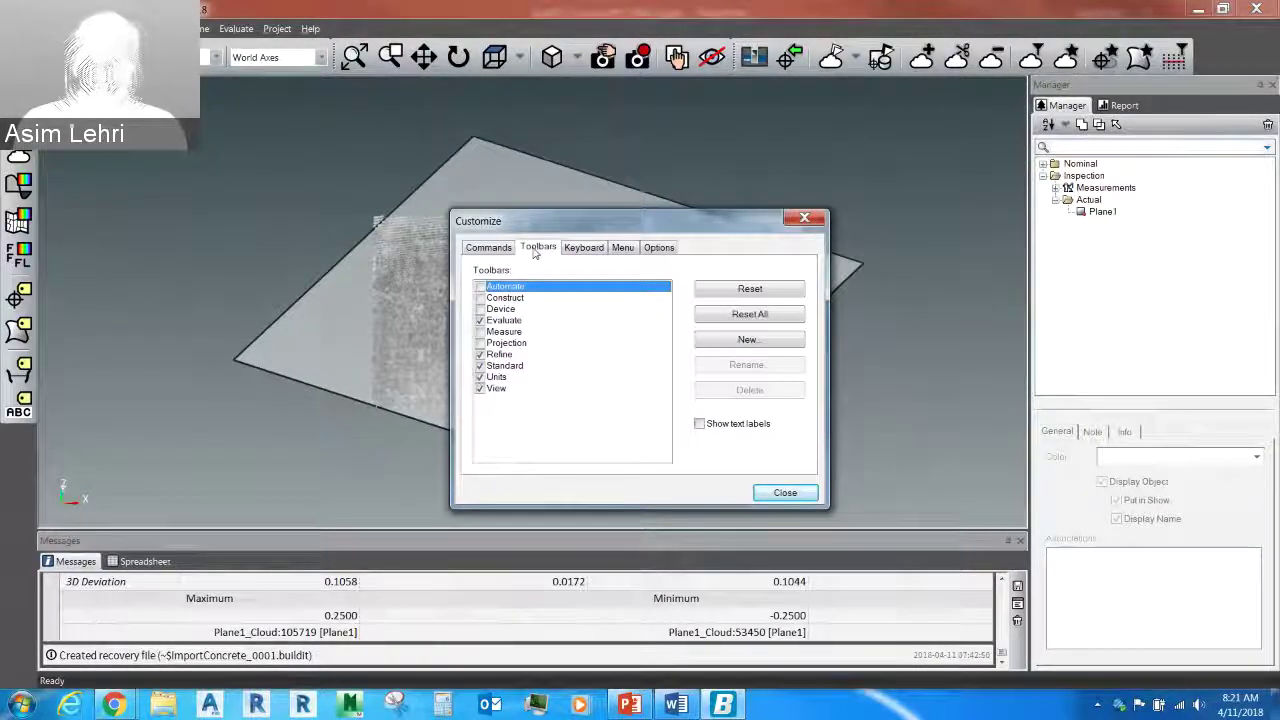
left_click(512, 250)
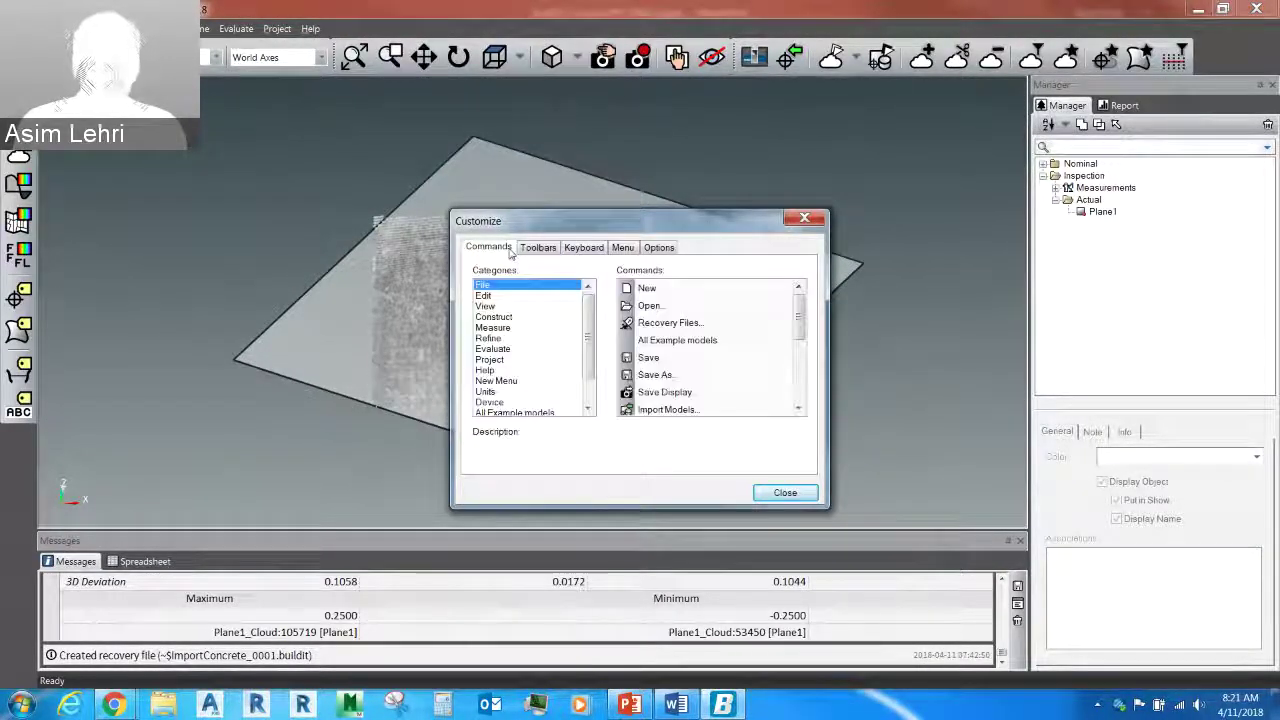
left_click(775, 496)
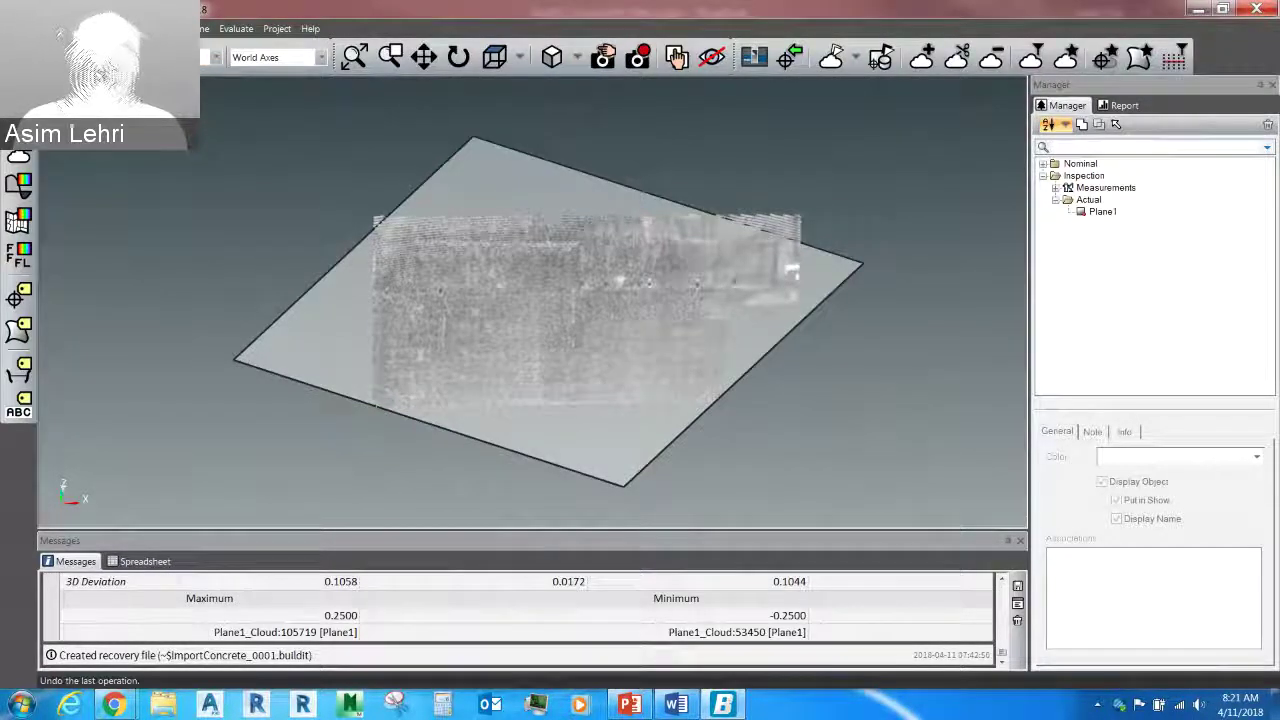
left_click(216, 58)
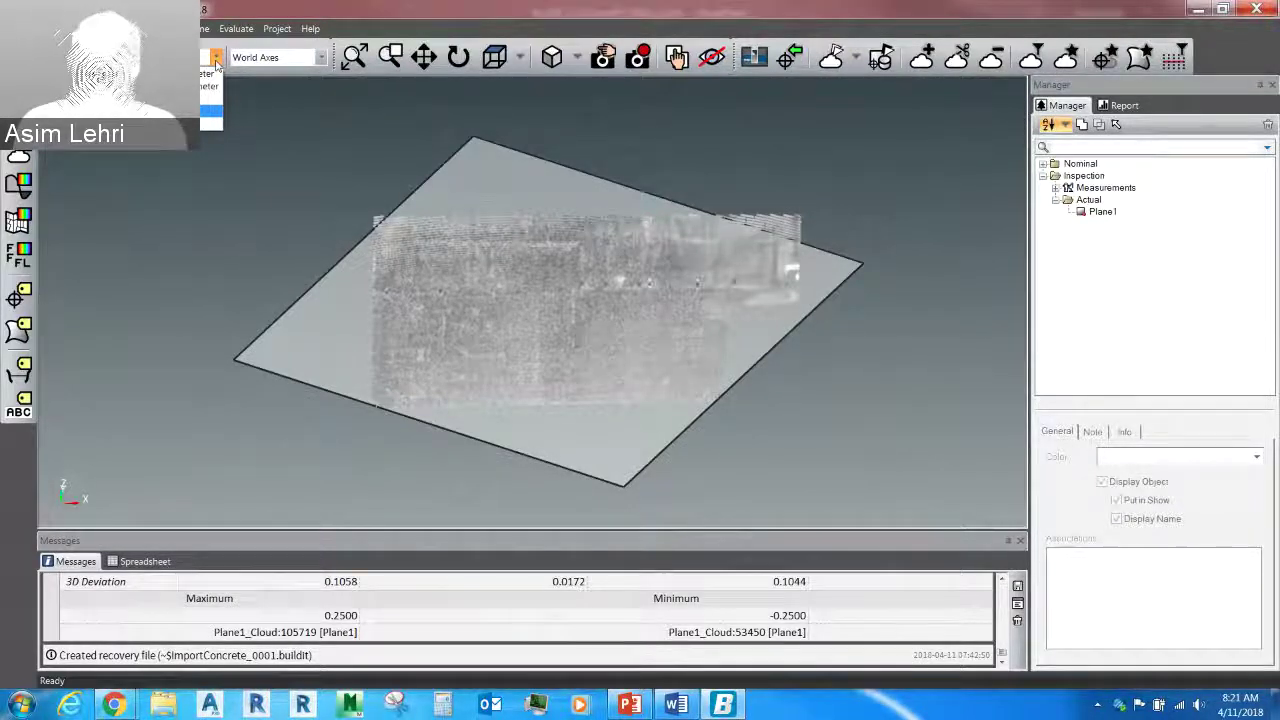
left_click(216, 58)
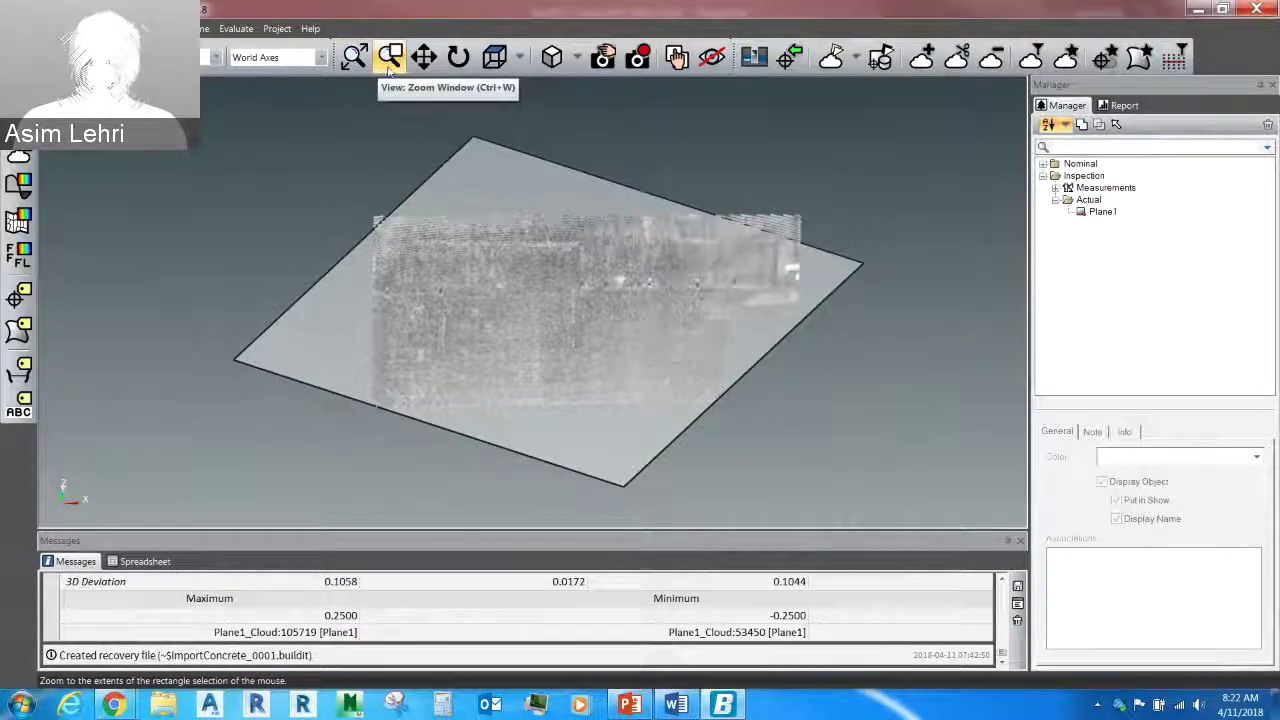
left_click(520, 62)
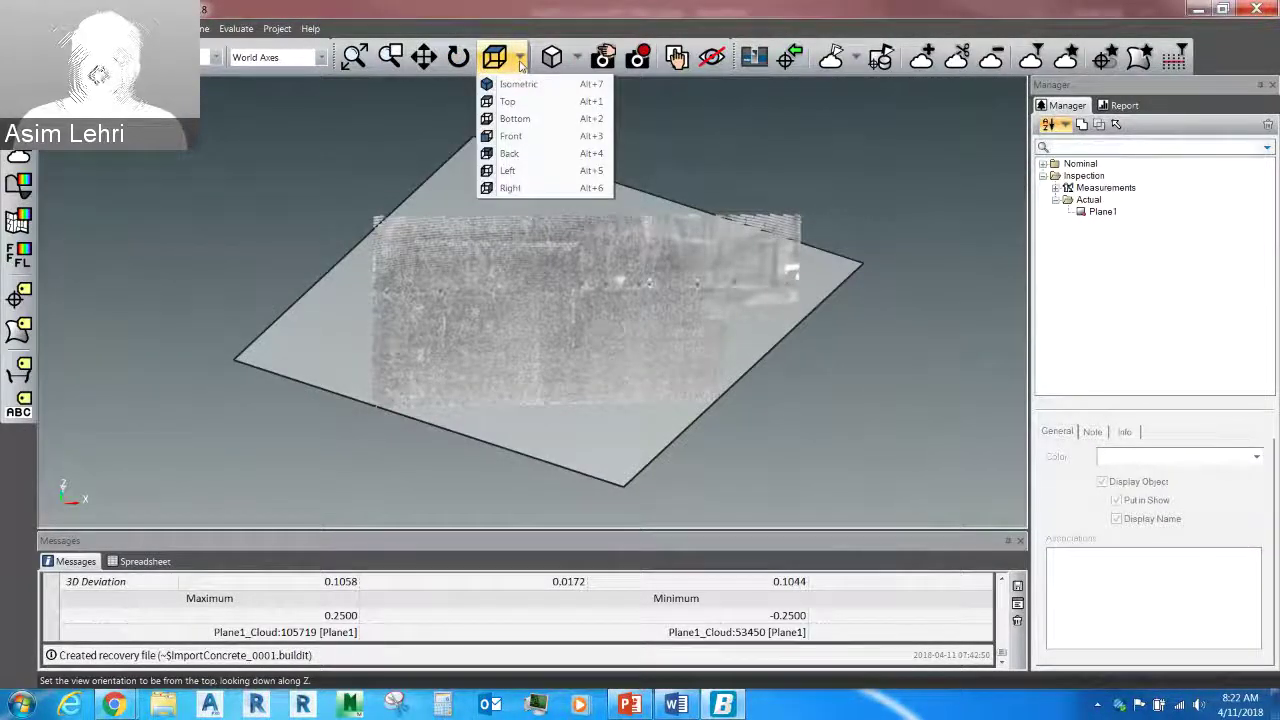
right_click(520, 62)
left_click(521, 60)
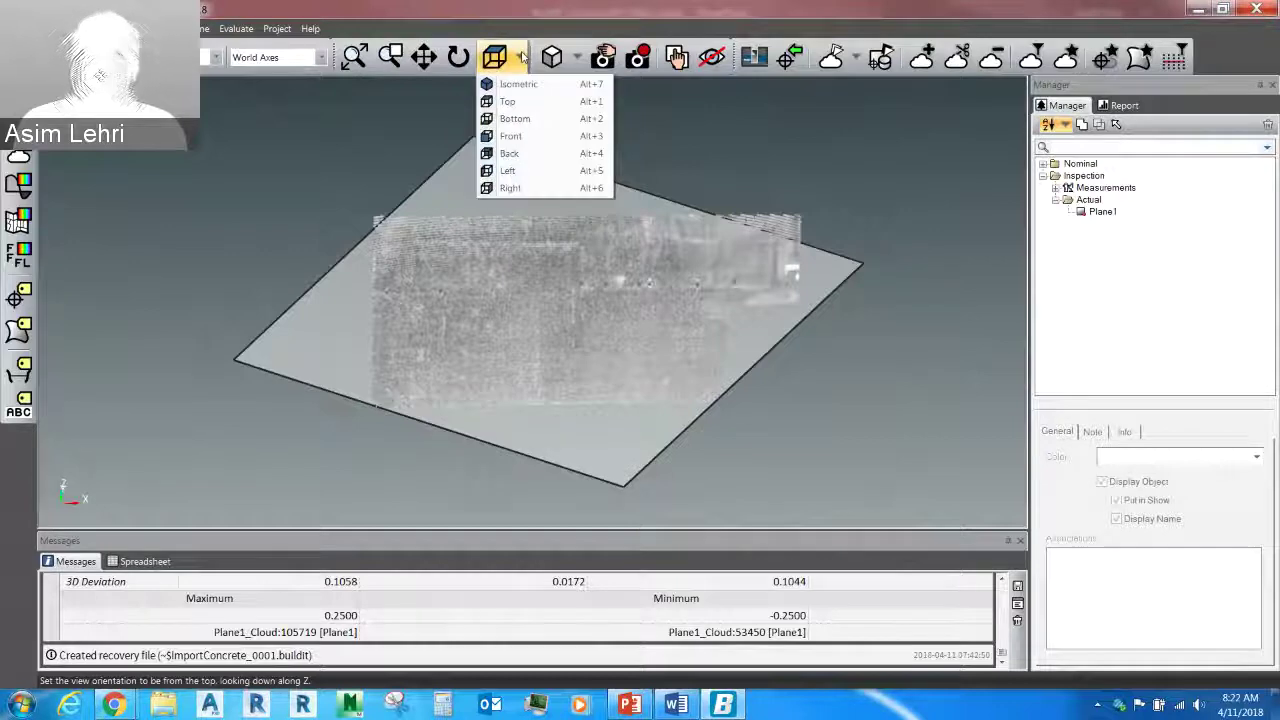
left_click(578, 58)
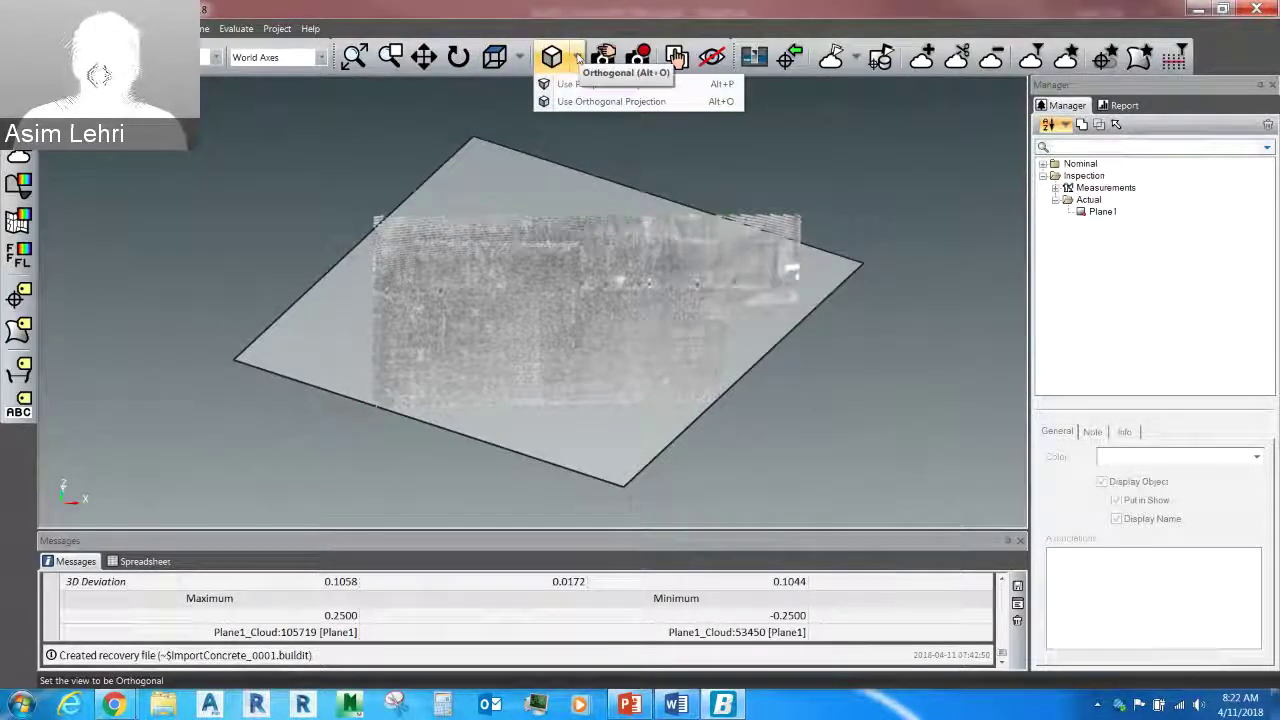
left_click(578, 58)
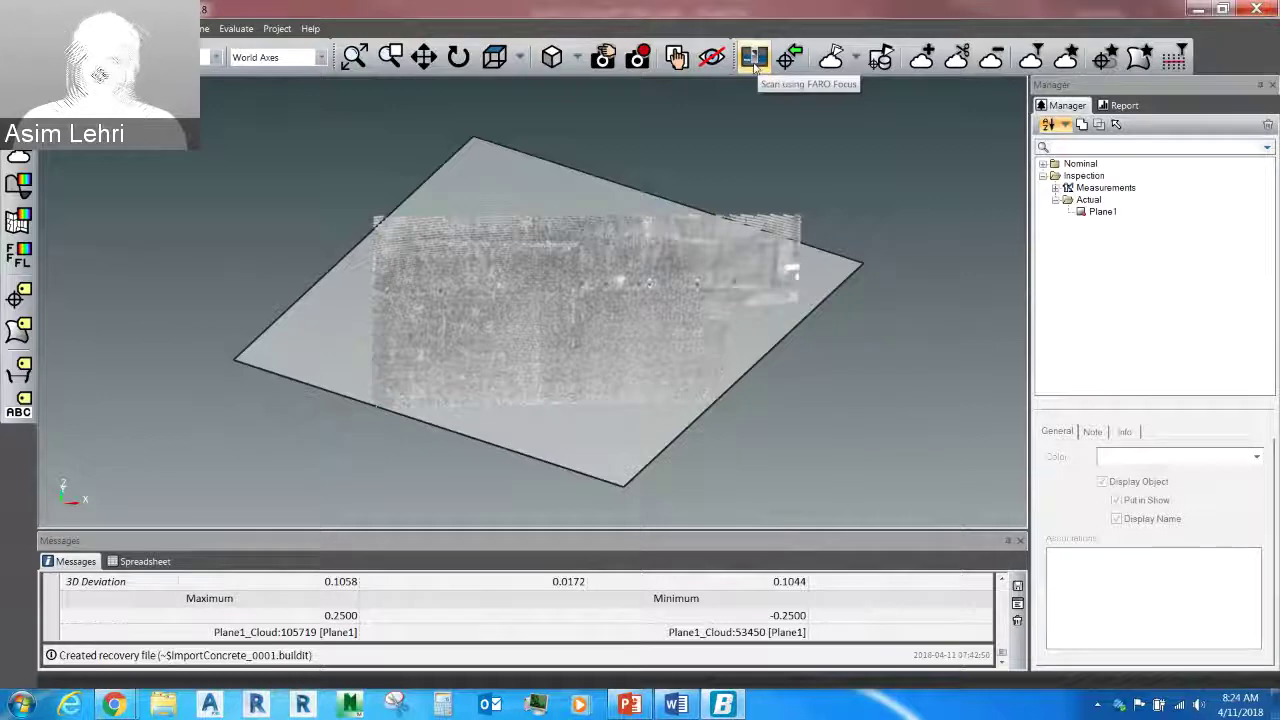
Step: Review the scanner address and destination settings for scanning with FARO Focus, and leave without starting a scan
left_click(755, 64)
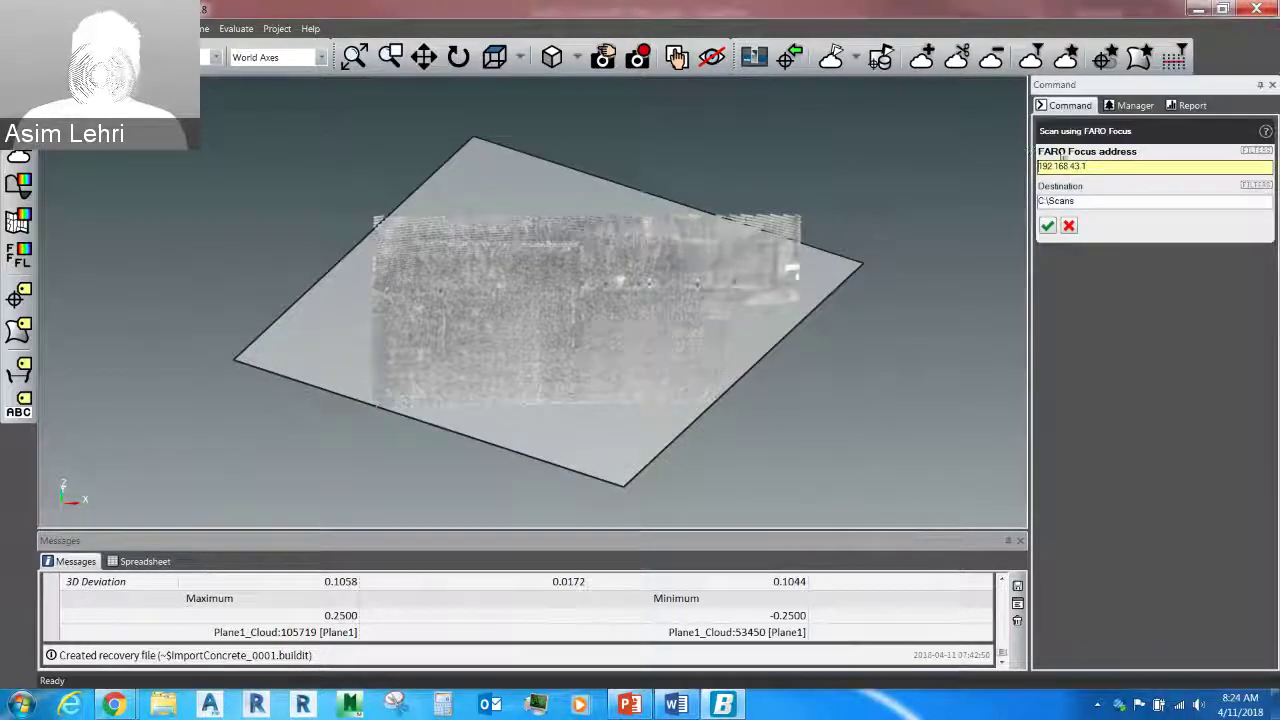
left_click(1070, 227)
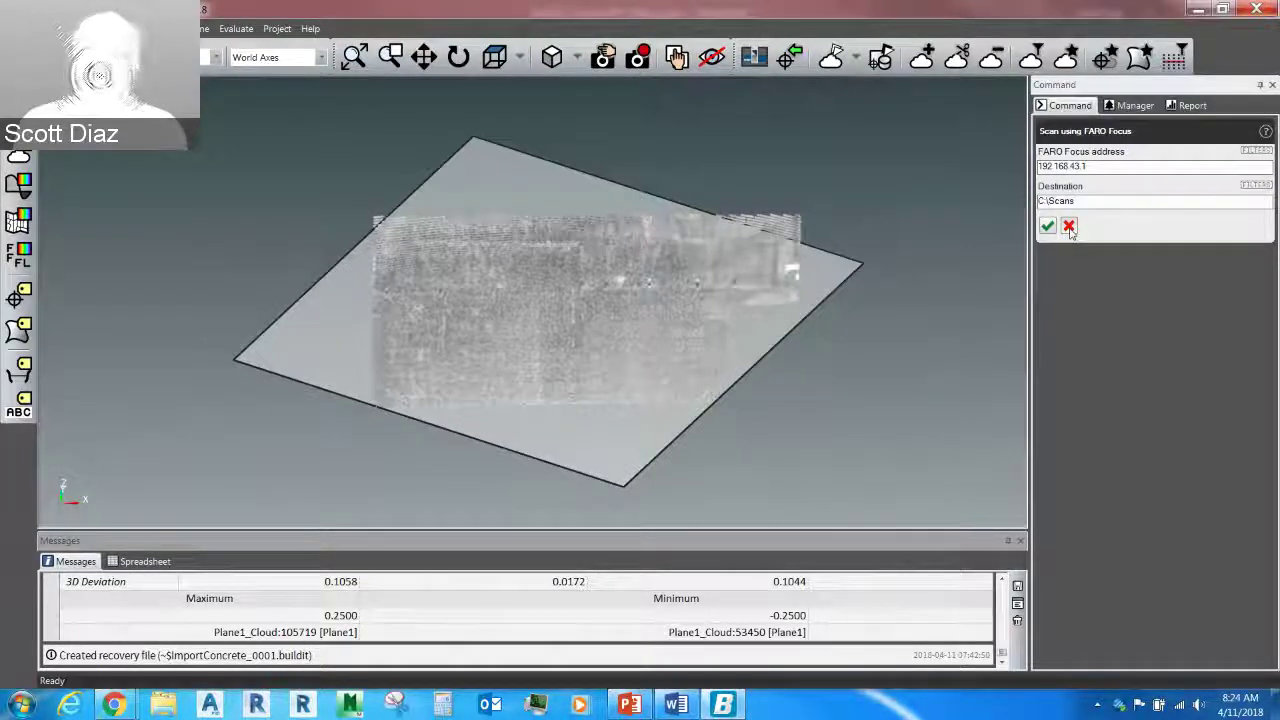
left_click(1069, 227)
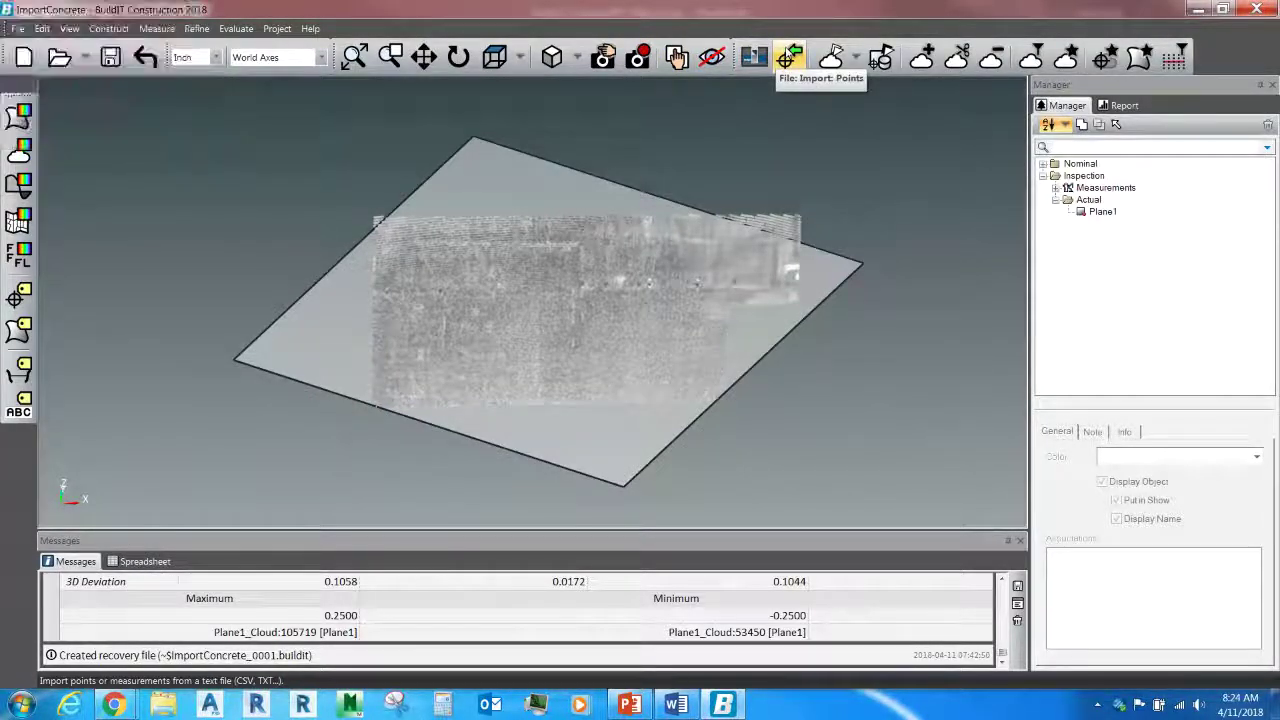
Step: Review the point import types, including FARO SCENE (FLS) and E57 clouds, and cancel the import
left_click(788, 60)
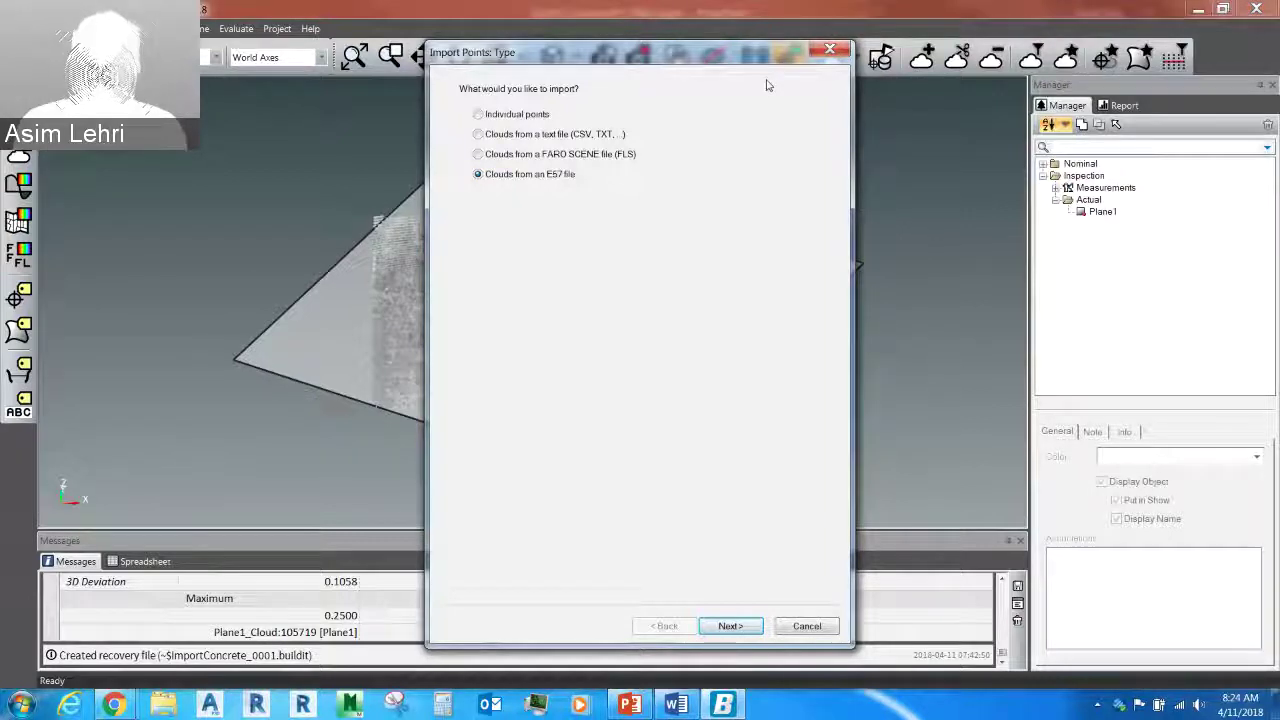
left_click(603, 157)
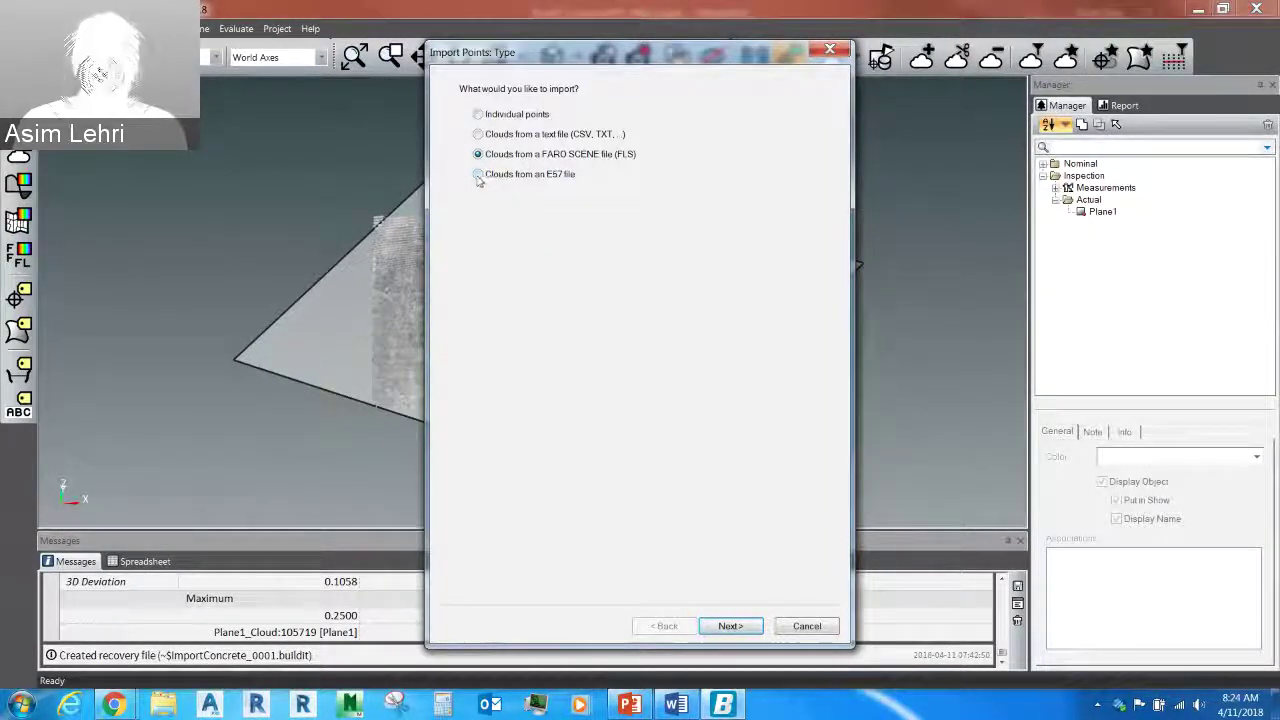
left_click(478, 177)
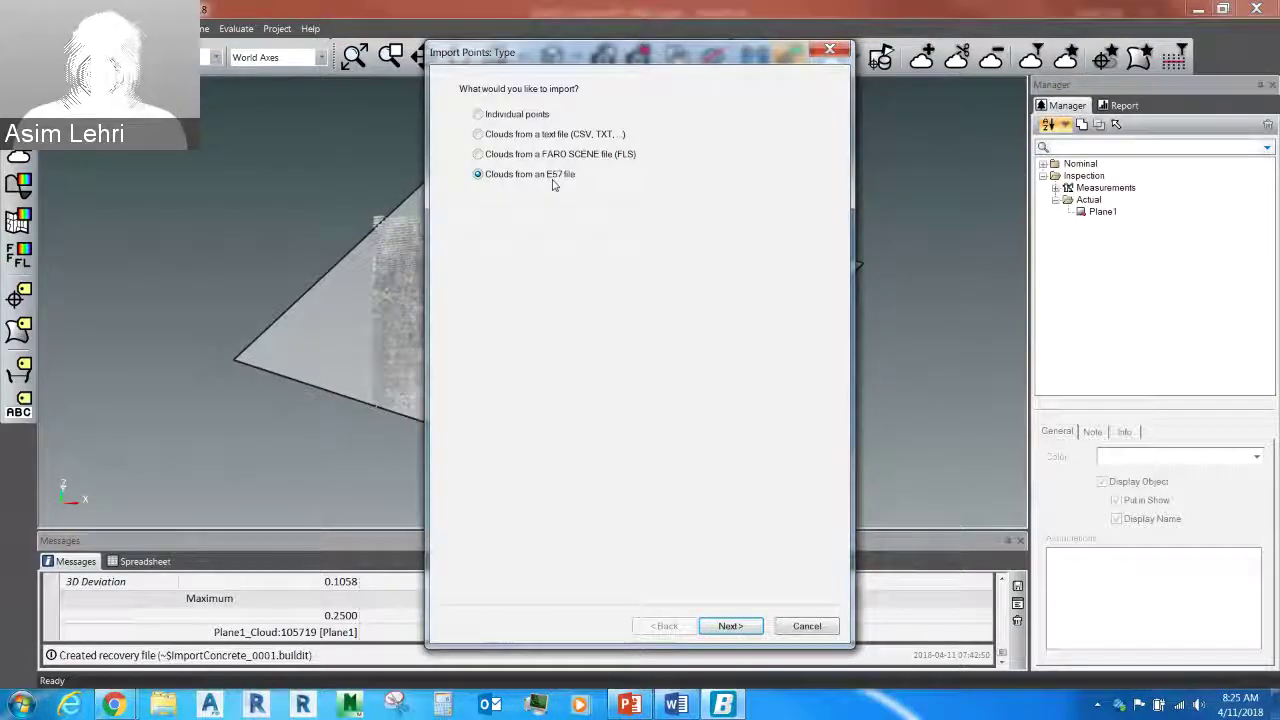
left_click(833, 52)
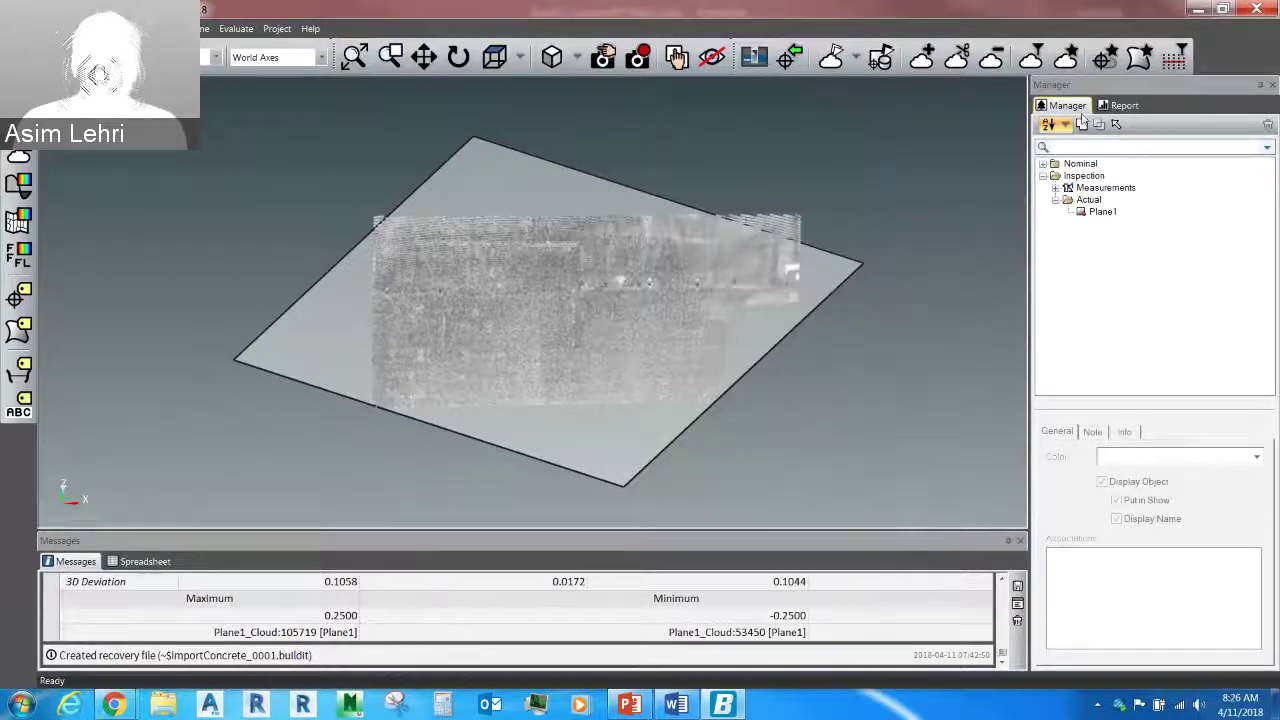
Step: Look over the project's report tools and return to the object tree
left_click(1124, 108)
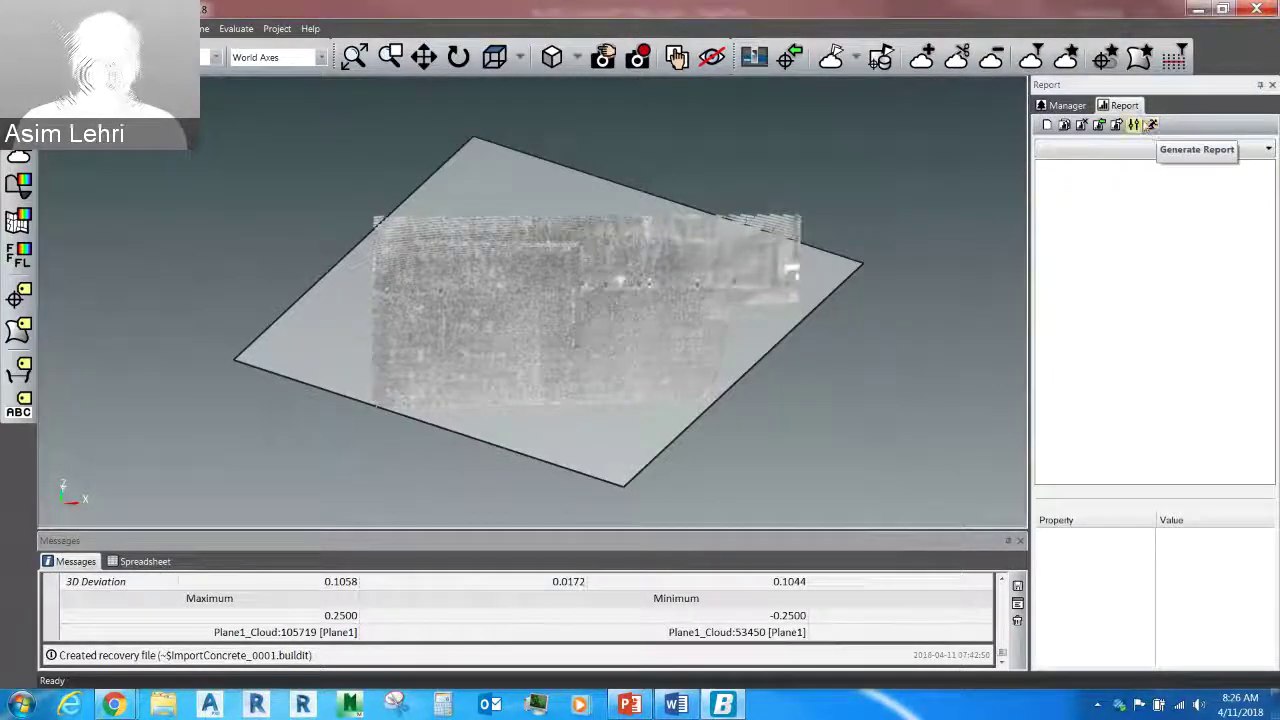
left_click(1068, 106)
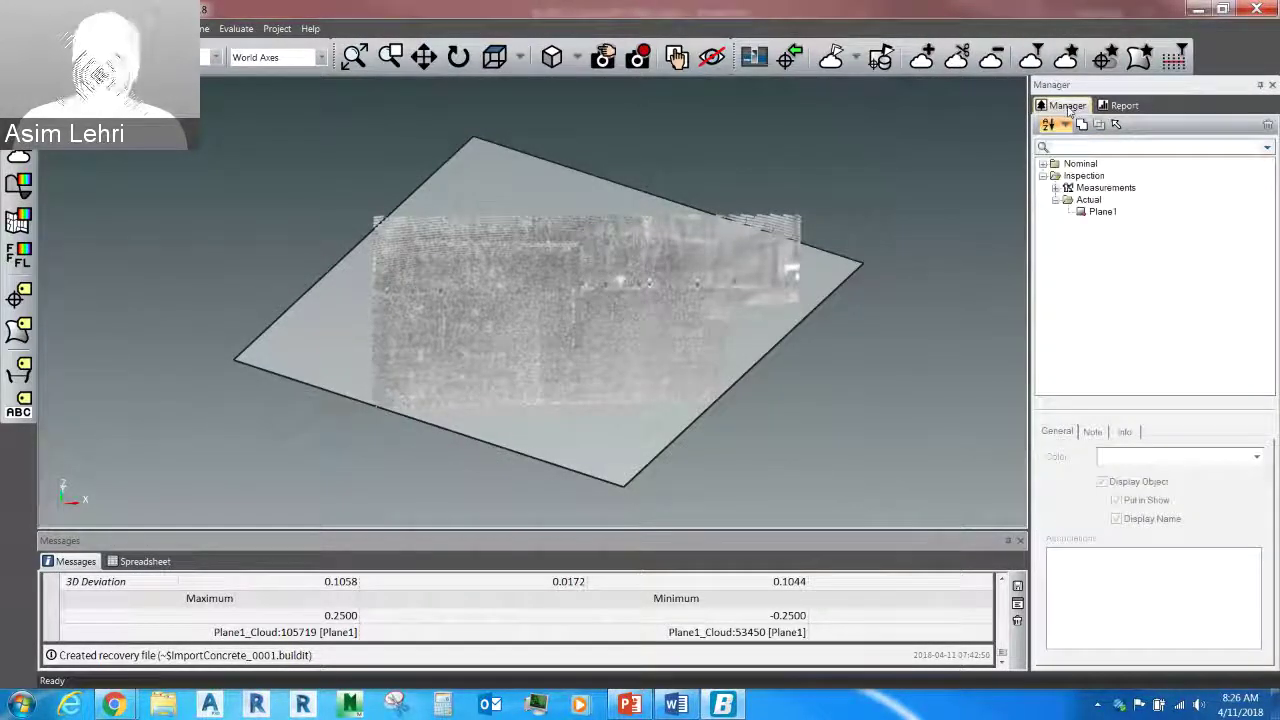
left_click(1120, 106)
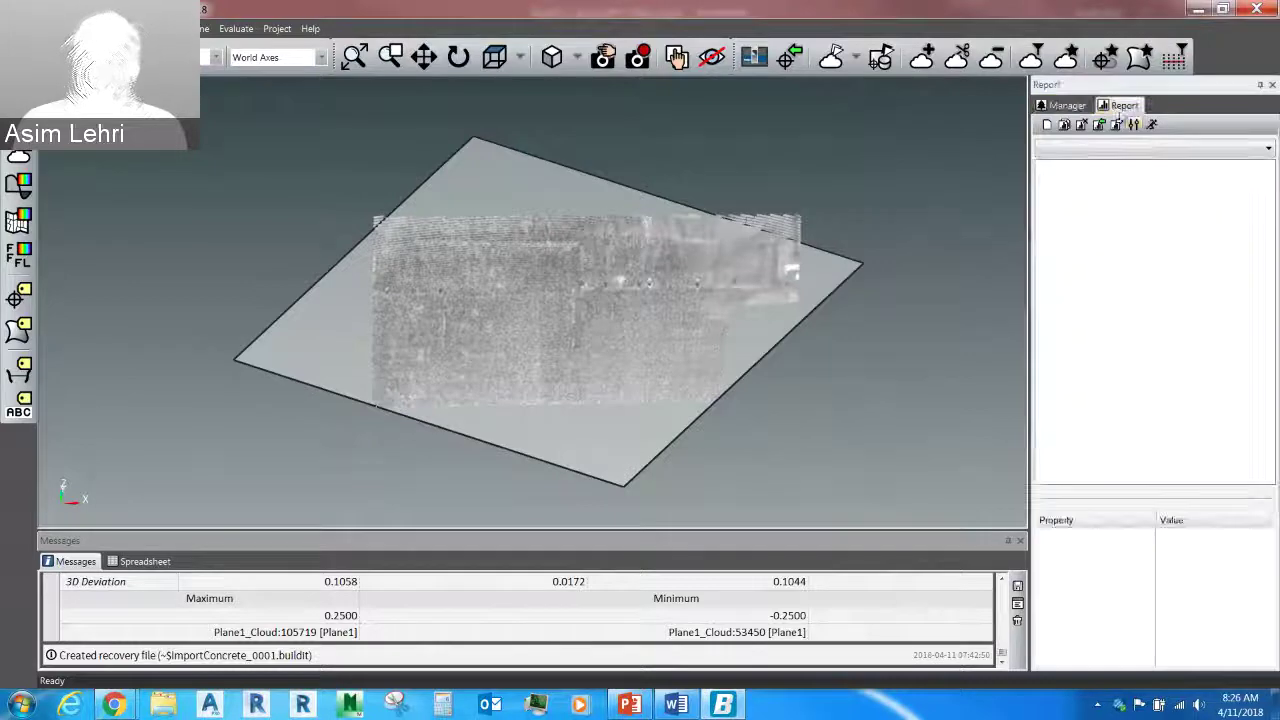
left_click(1068, 106)
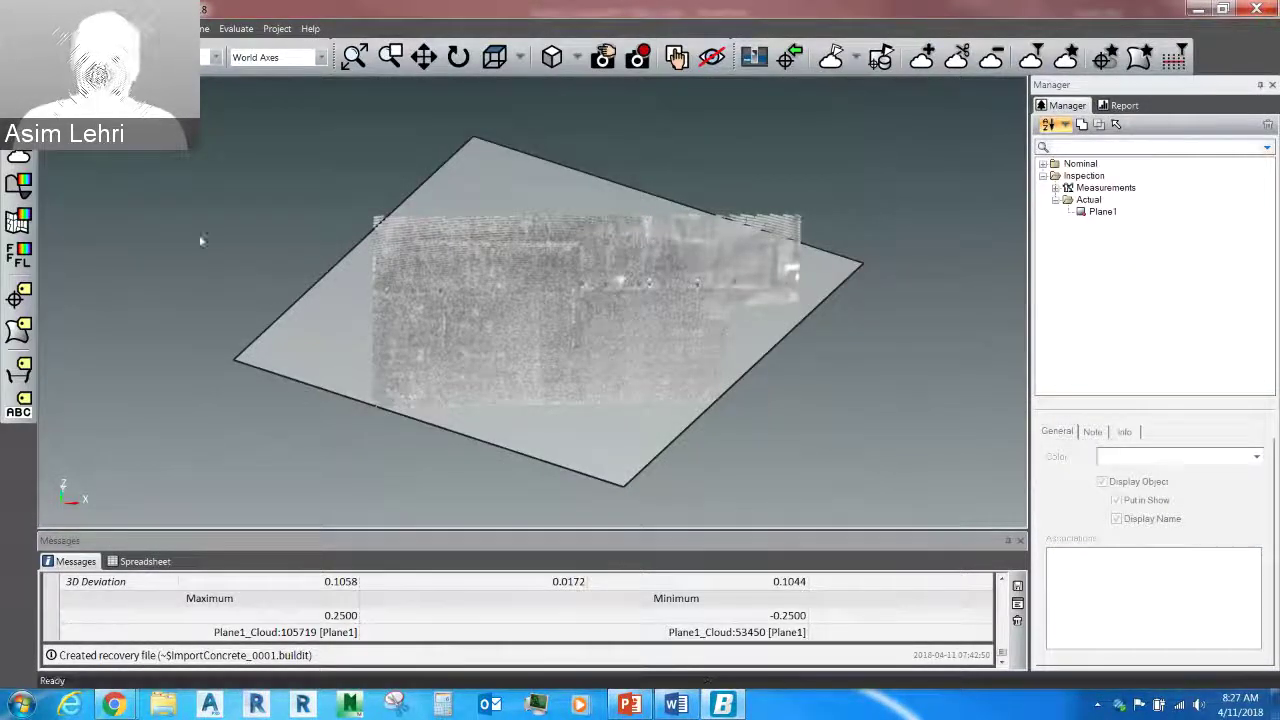
Step: Add a deviation analysis to Plane1 and view the colored result from several angles
right_click(679, 443)
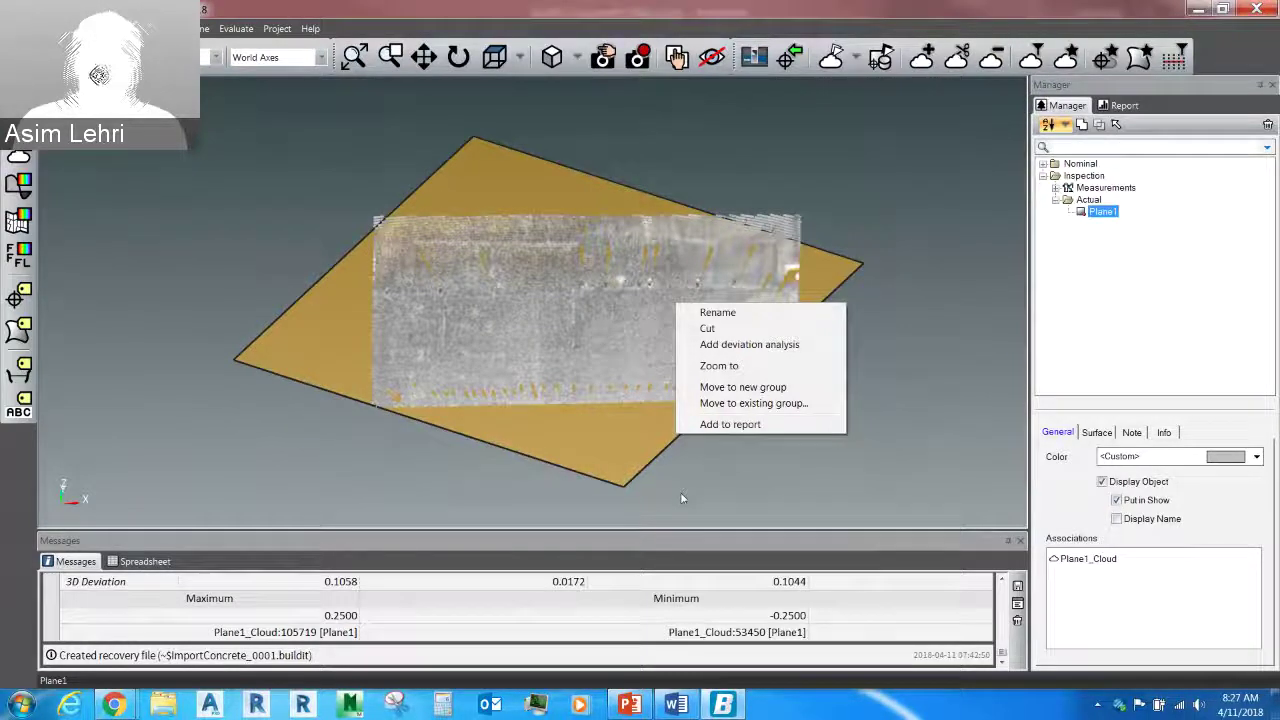
left_click(809, 345)
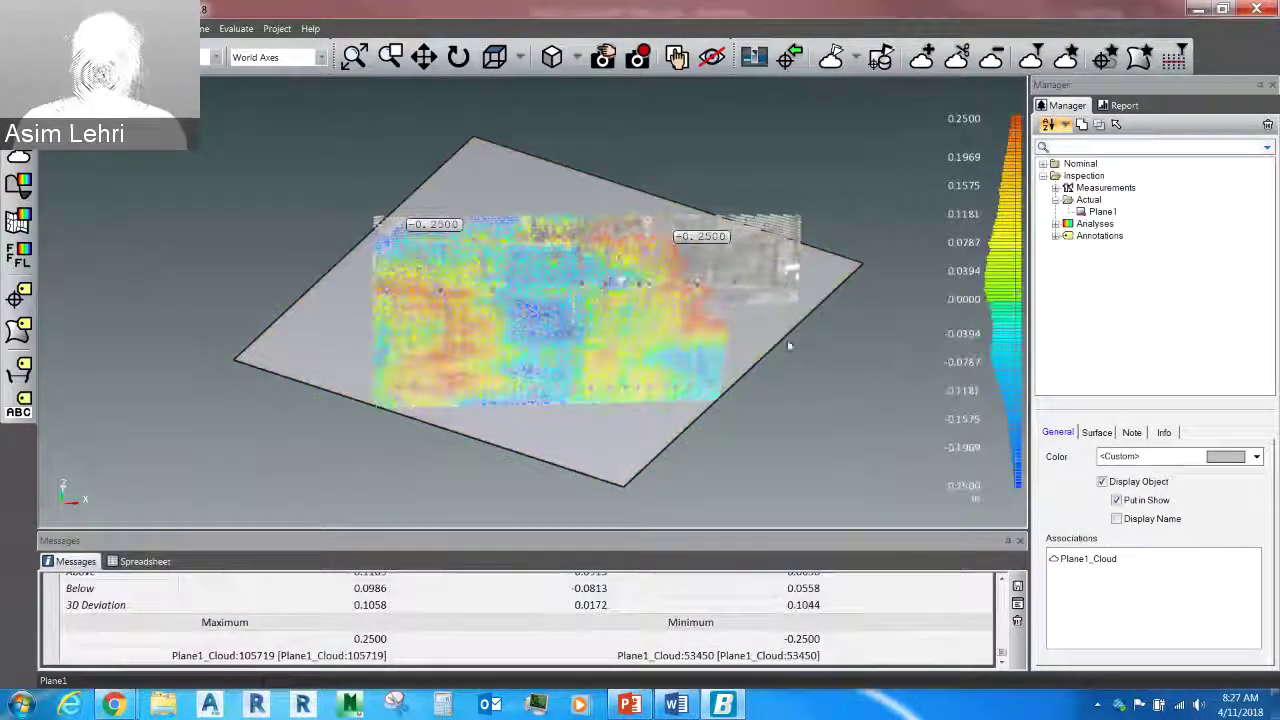
mouse_move(634, 347)
left_mouse_down()
mouse_move(586, 383)
mouse_move(660, 354)
mouse_move(650, 361)
left_mouse_up()
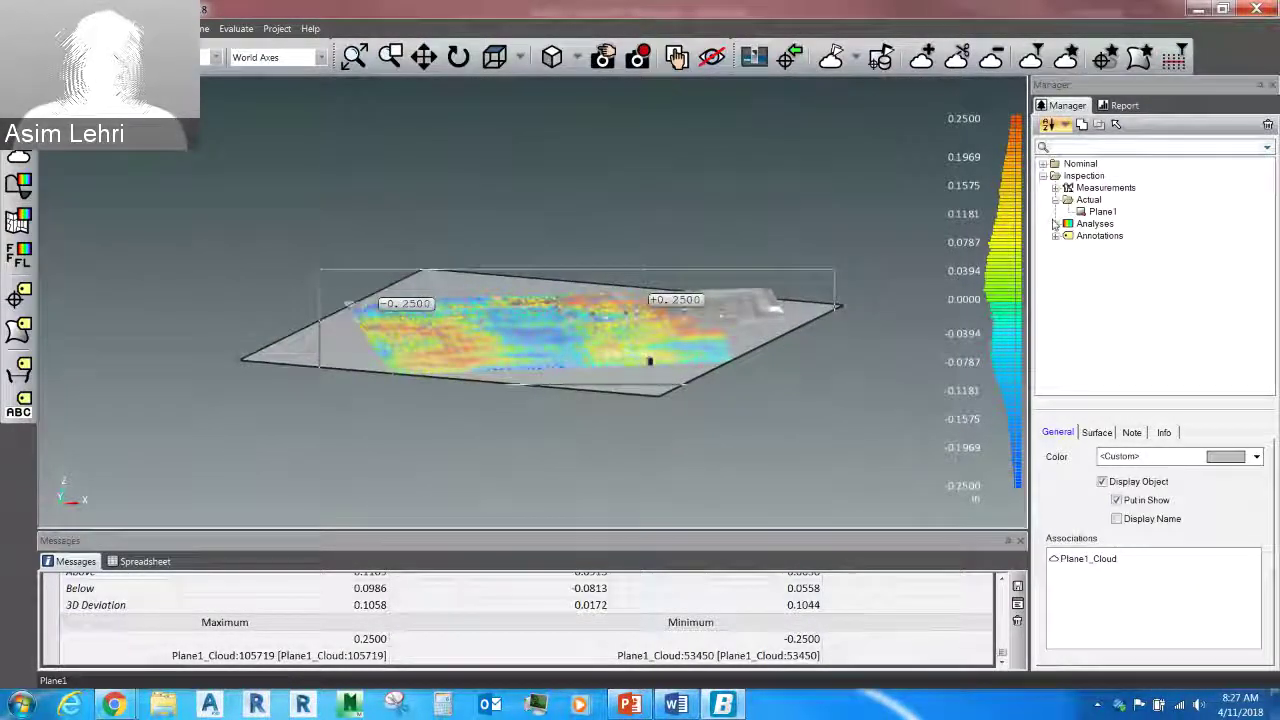
left_click_drag(679, 228, 606, 184)
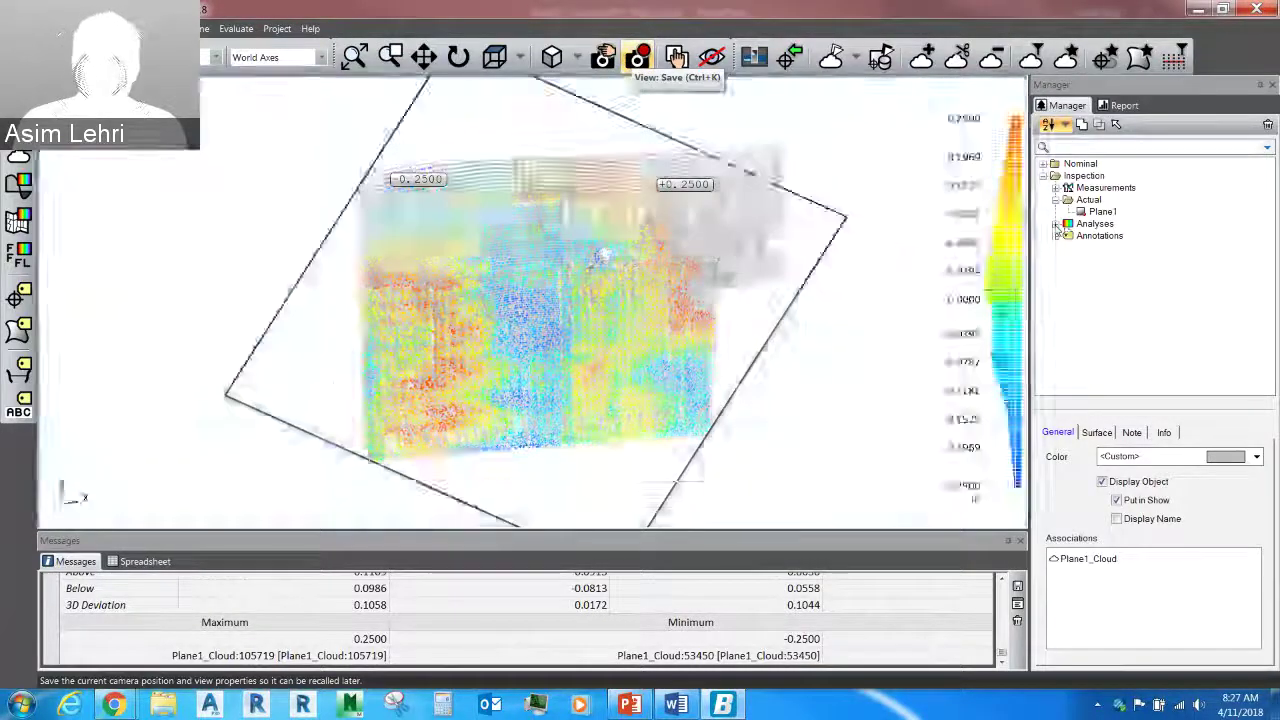
Step: Change the Plane1 deviation analysis mode to Colored patches + Needles with a needle scale of 100, and view the result from the side
left_click(1056, 224)
left_click(1105, 236)
right_click(1107, 237)
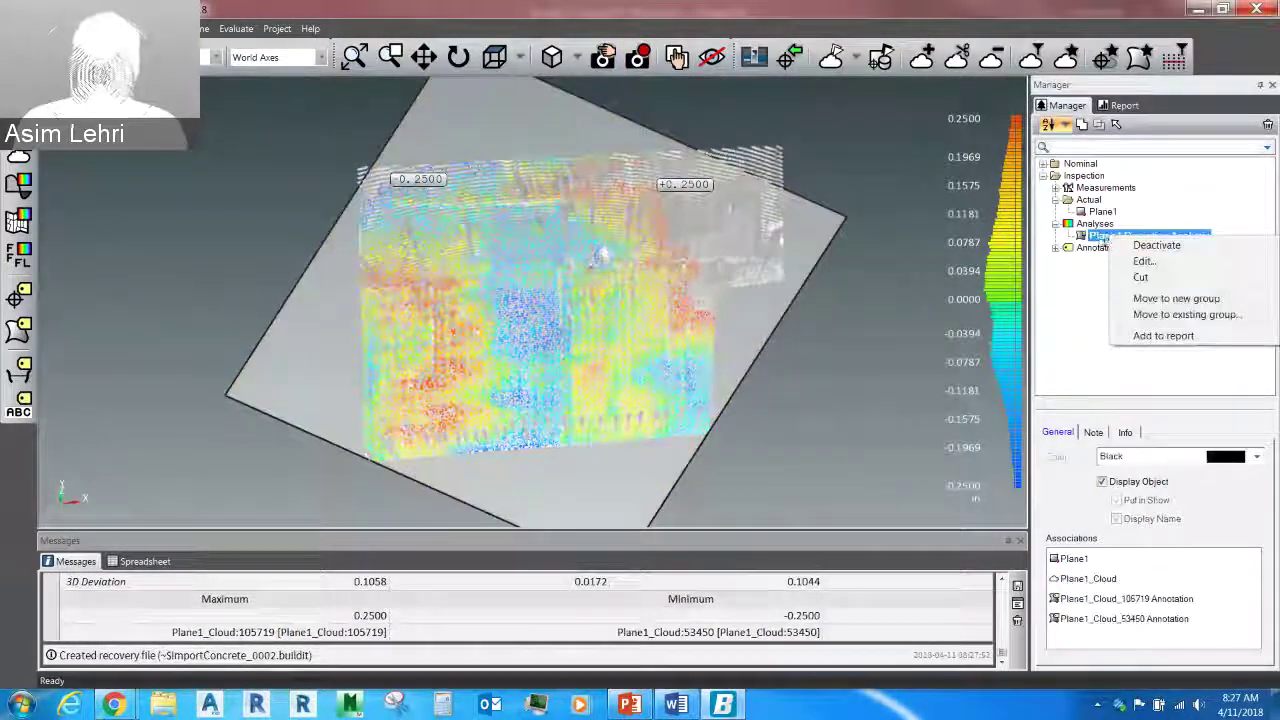
left_click(1144, 262)
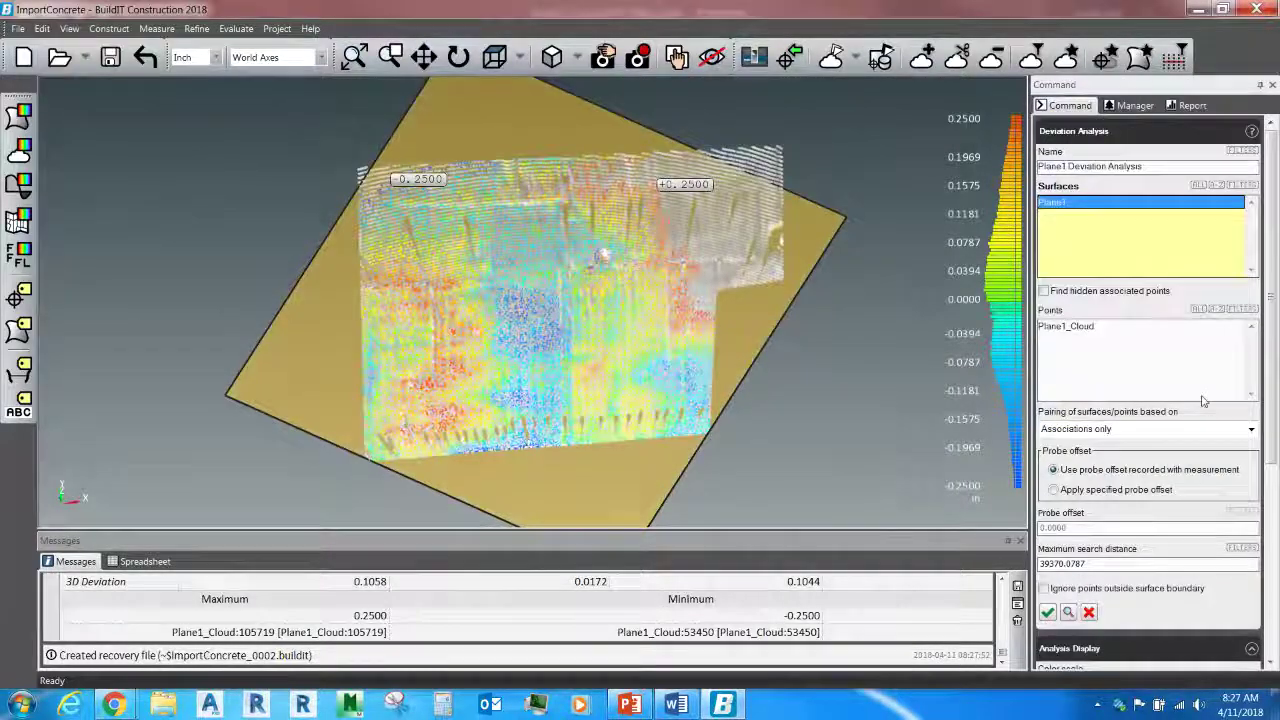
left_click_drag(1268, 337, 1254, 548)
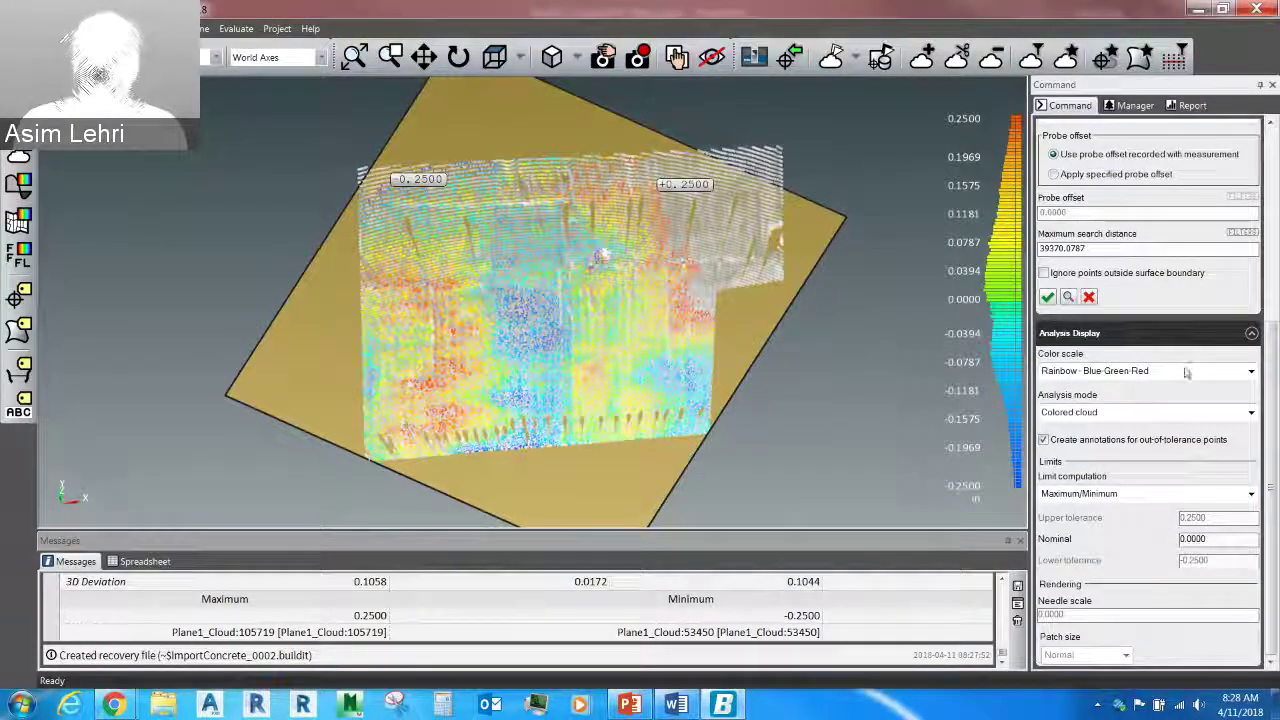
left_click(1184, 413)
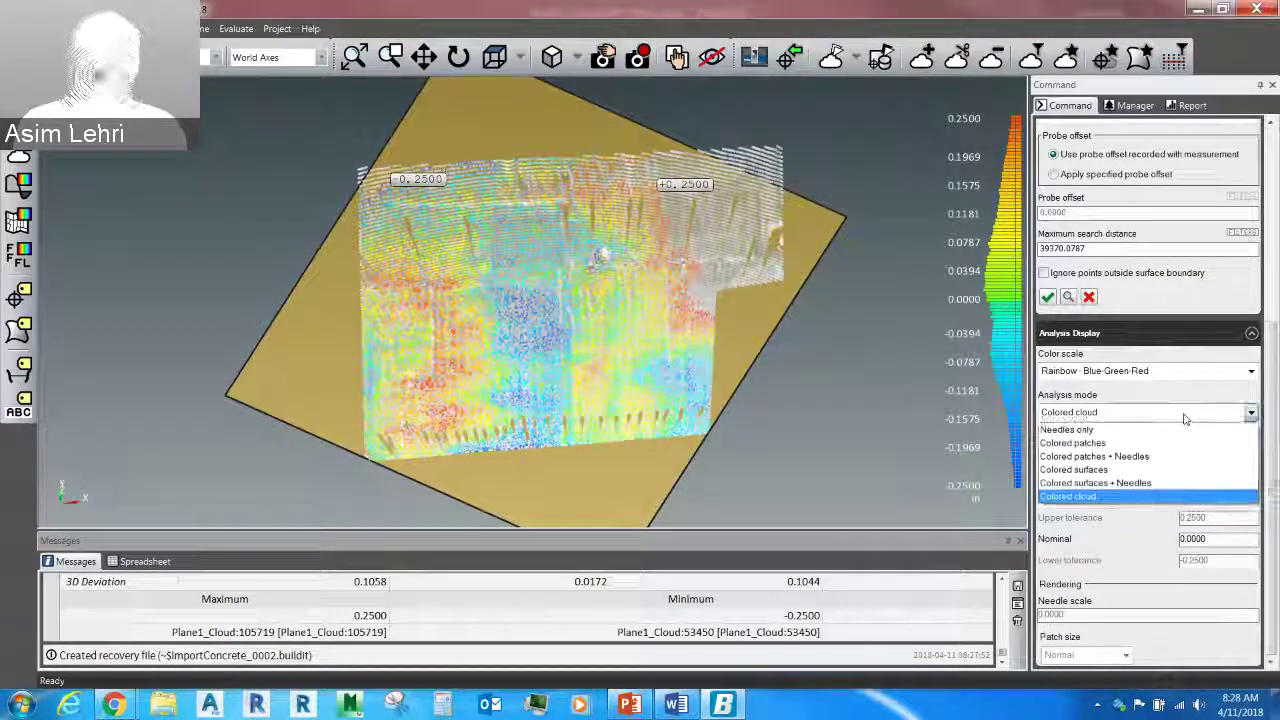
left_click(1133, 457)
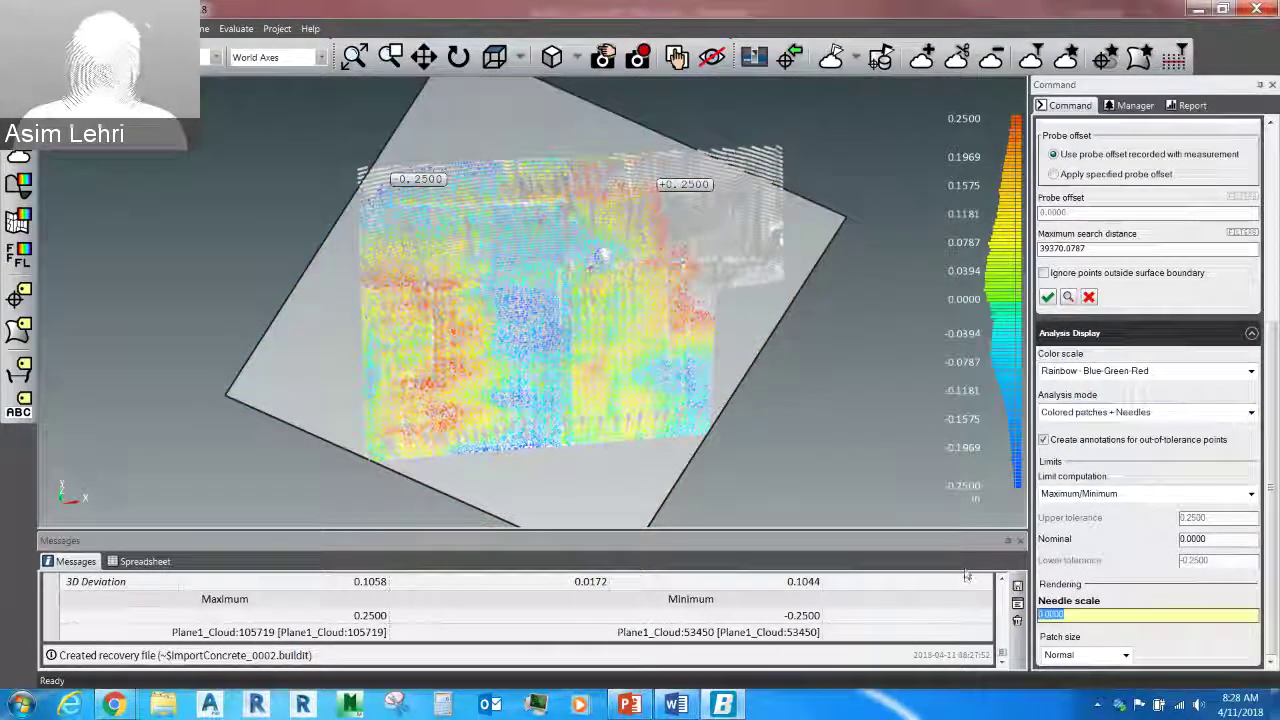
type("100")
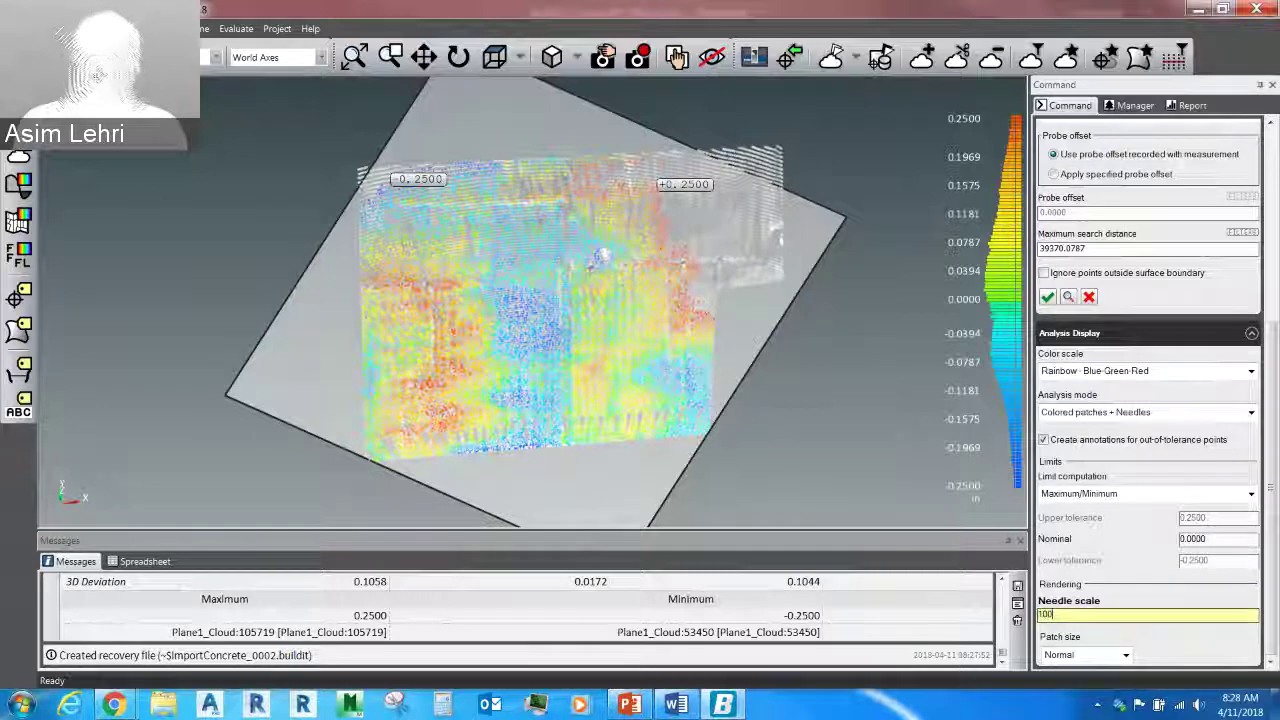
left_click(1047, 298)
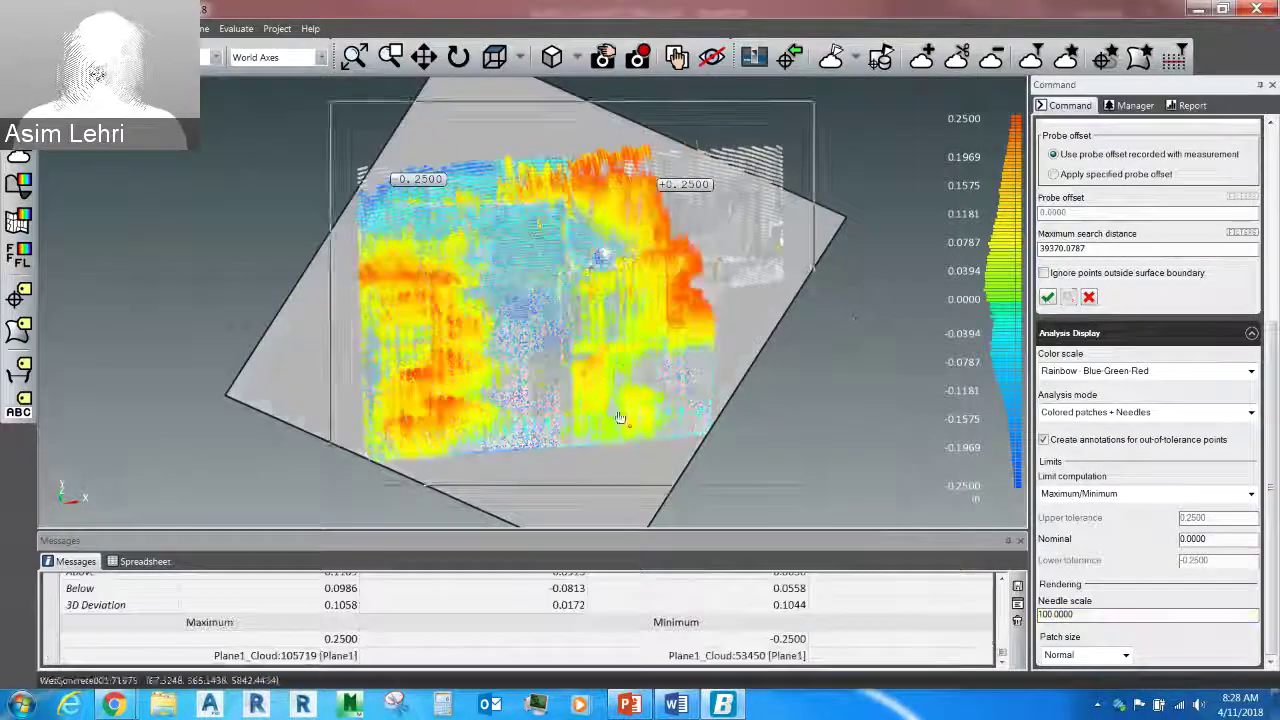
left_click_drag(620, 412, 633, 300)
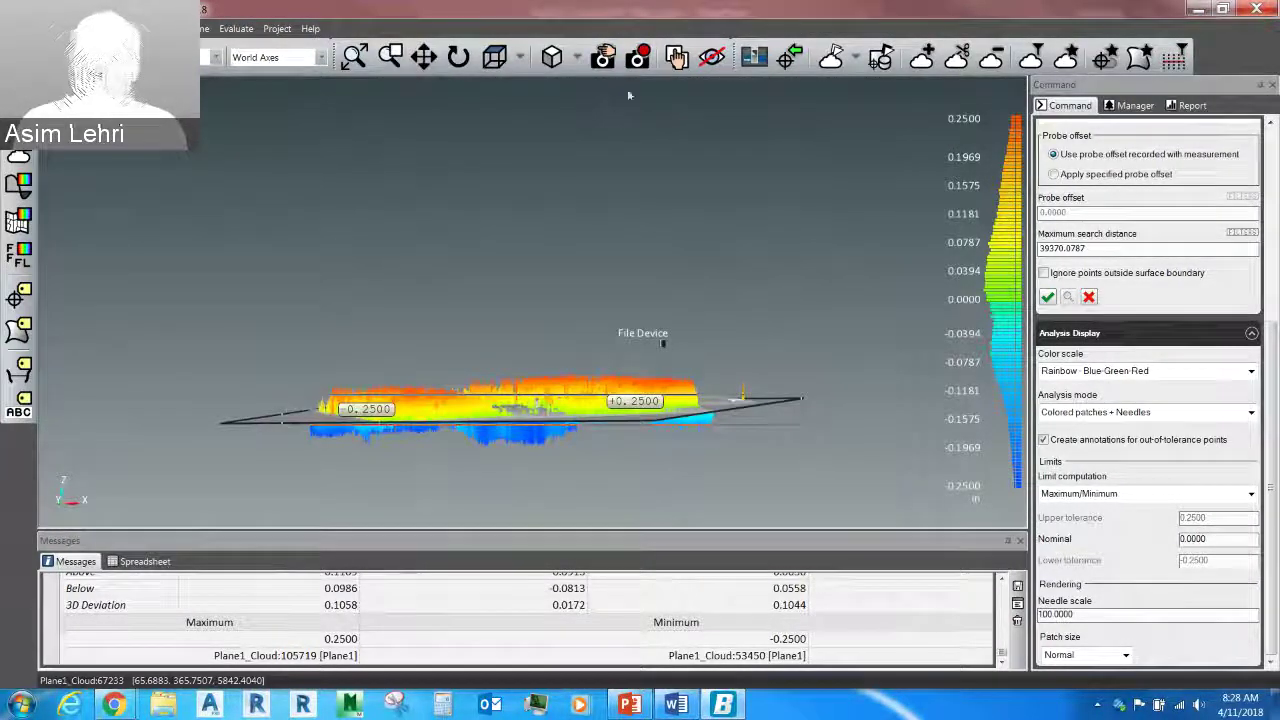
left_click(1088, 298)
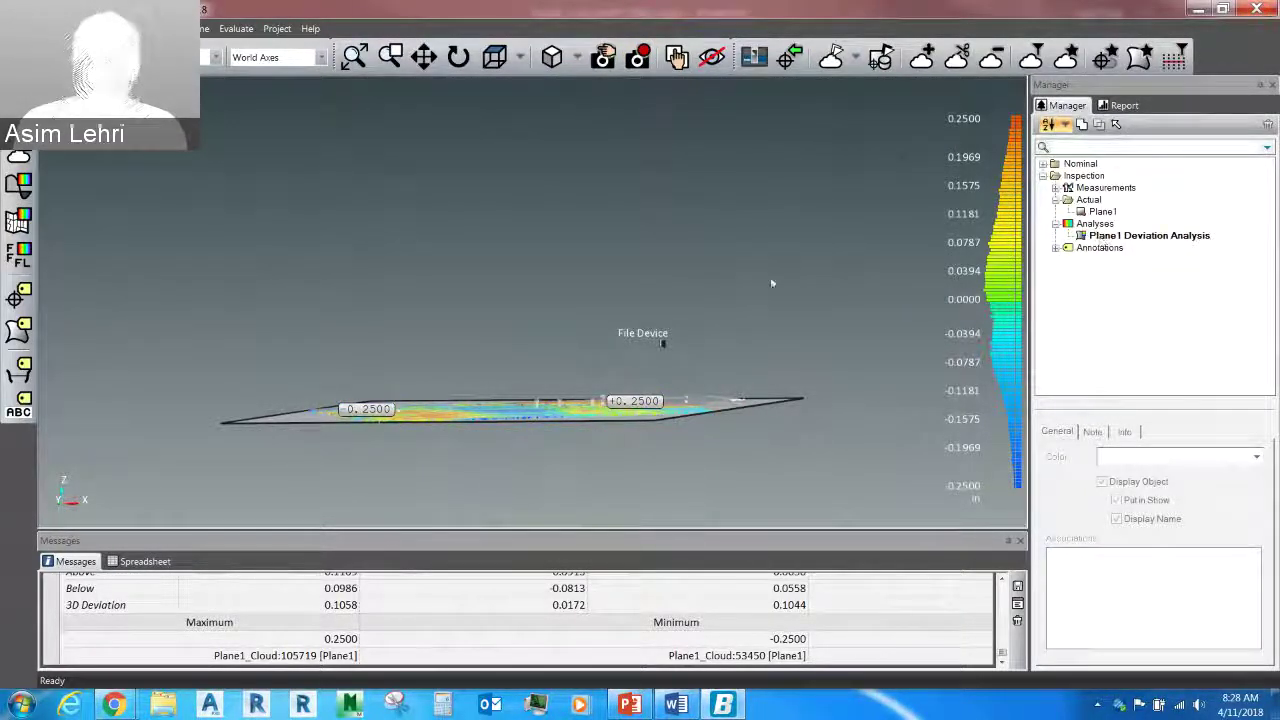
Step: Turn the model to look straight down on the slab and save this camera position as "Top View"
mouse_move(694, 271)
left_mouse_down()
mouse_move(673, 426)
mouse_move(691, 275)
mouse_move(640, 62)
left_mouse_up()
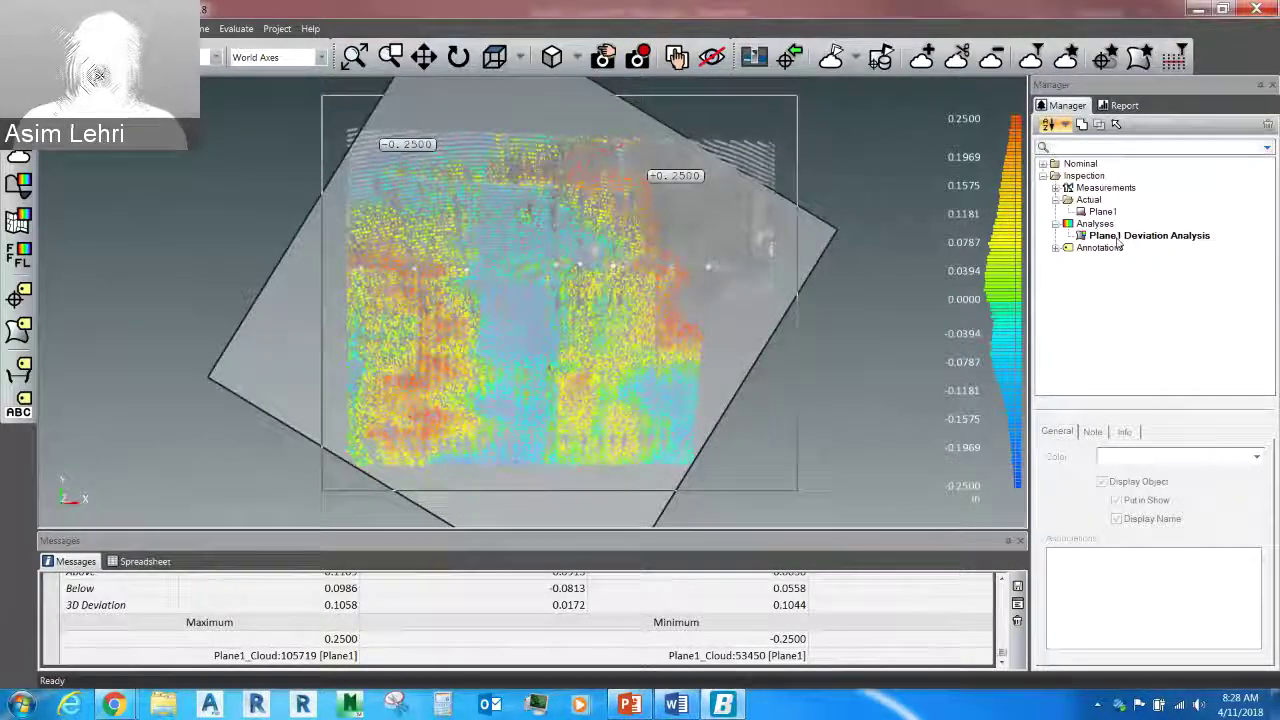
left_click(637, 57)
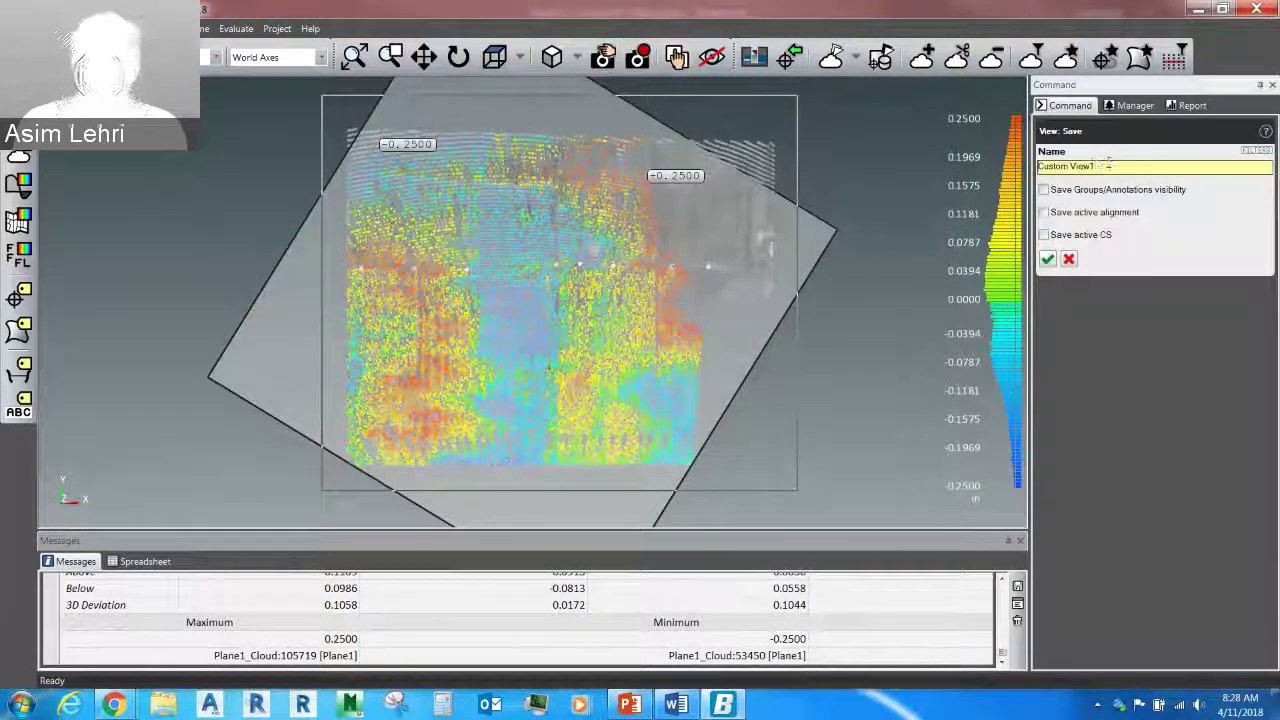
type("Top Vie")
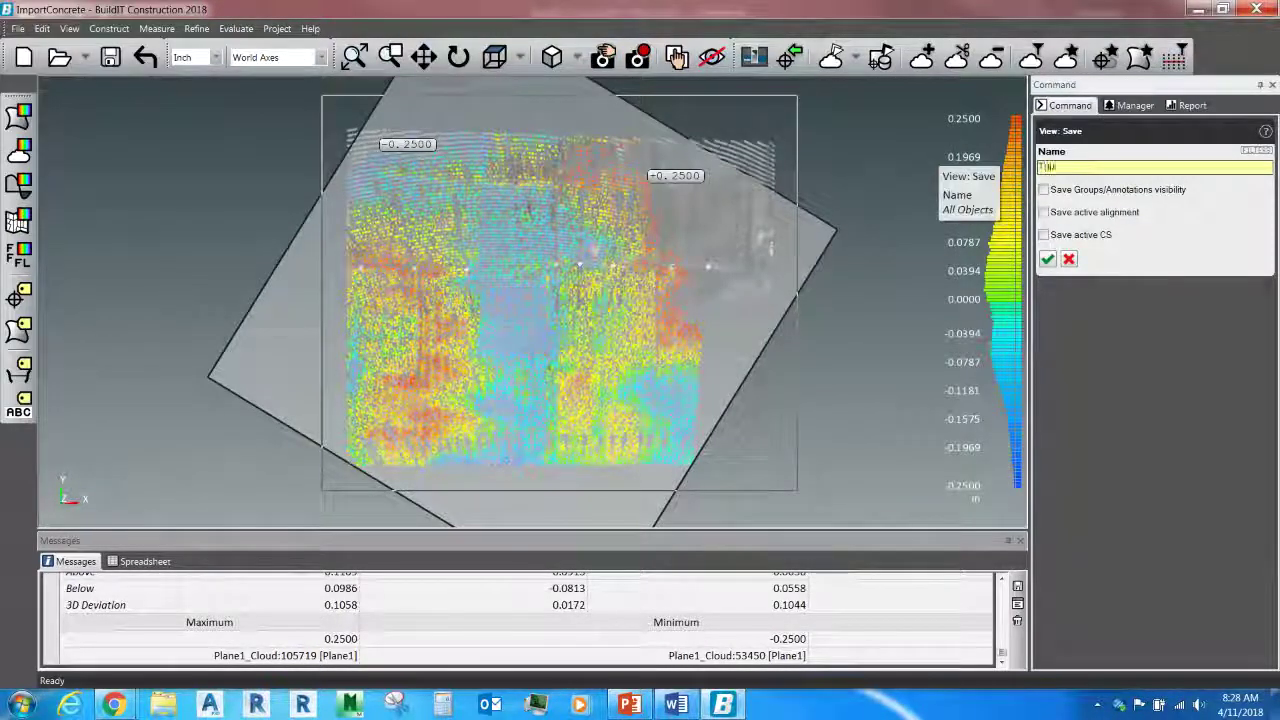
type("w")
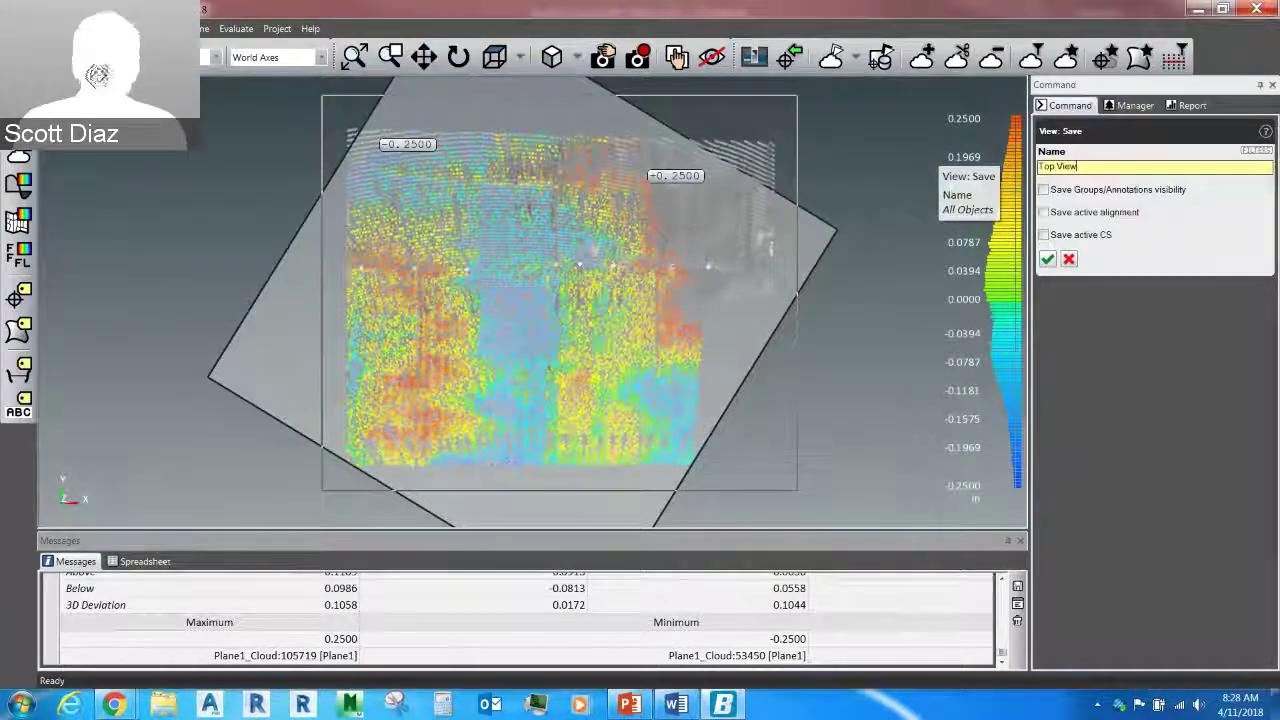
left_click(1047, 260)
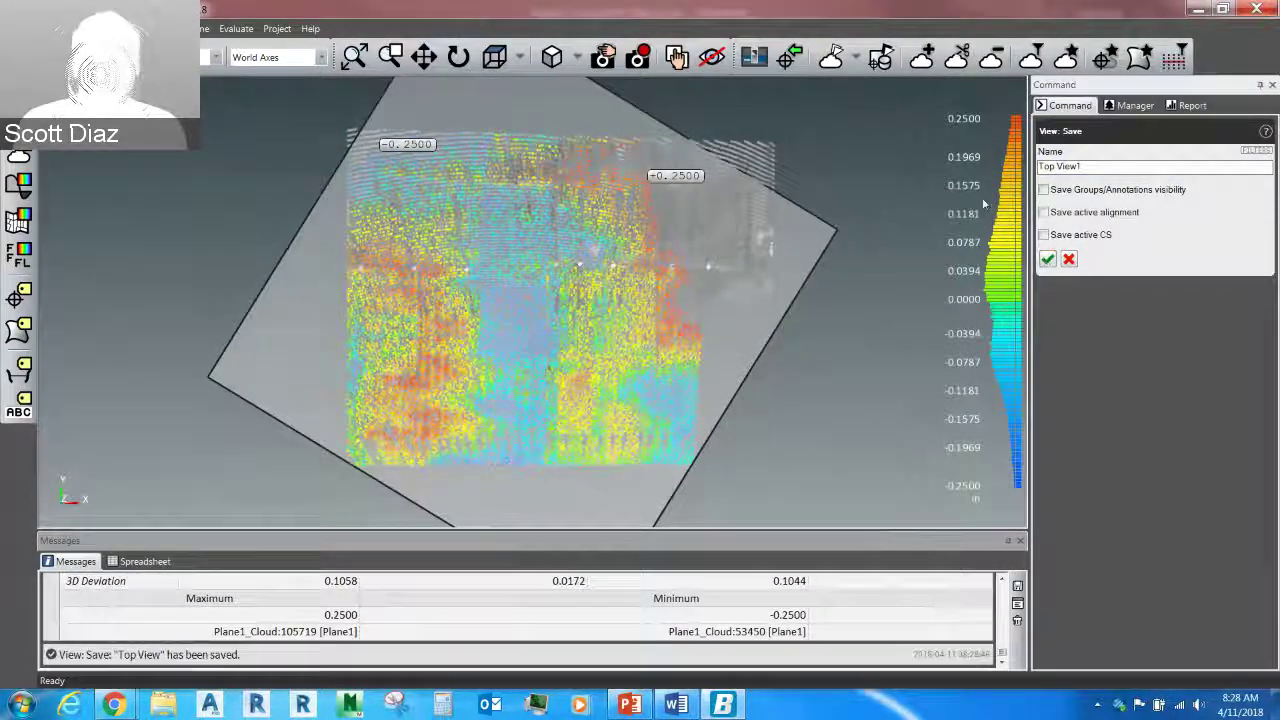
left_click(1070, 260)
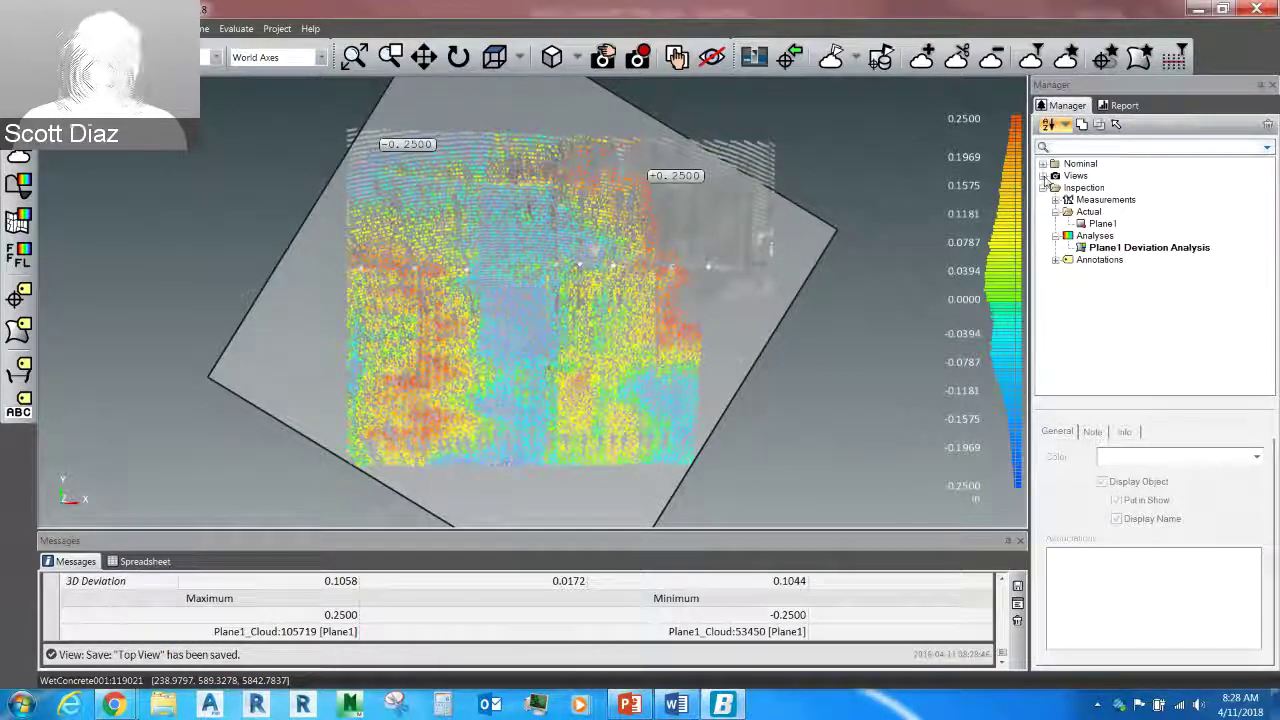
Step: Add the saved Top View and the Plane1 Deviation Analysis to the report
left_click(1043, 175)
left_click(1094, 188)
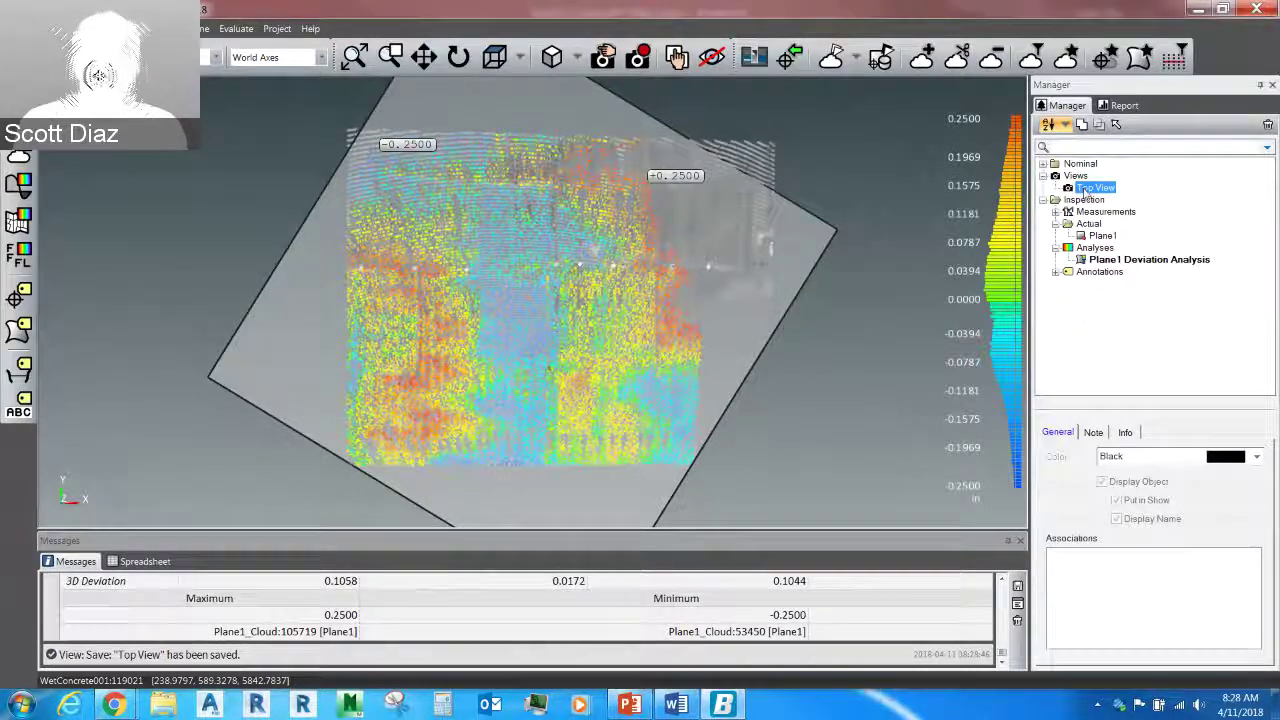
right_click(1086, 192)
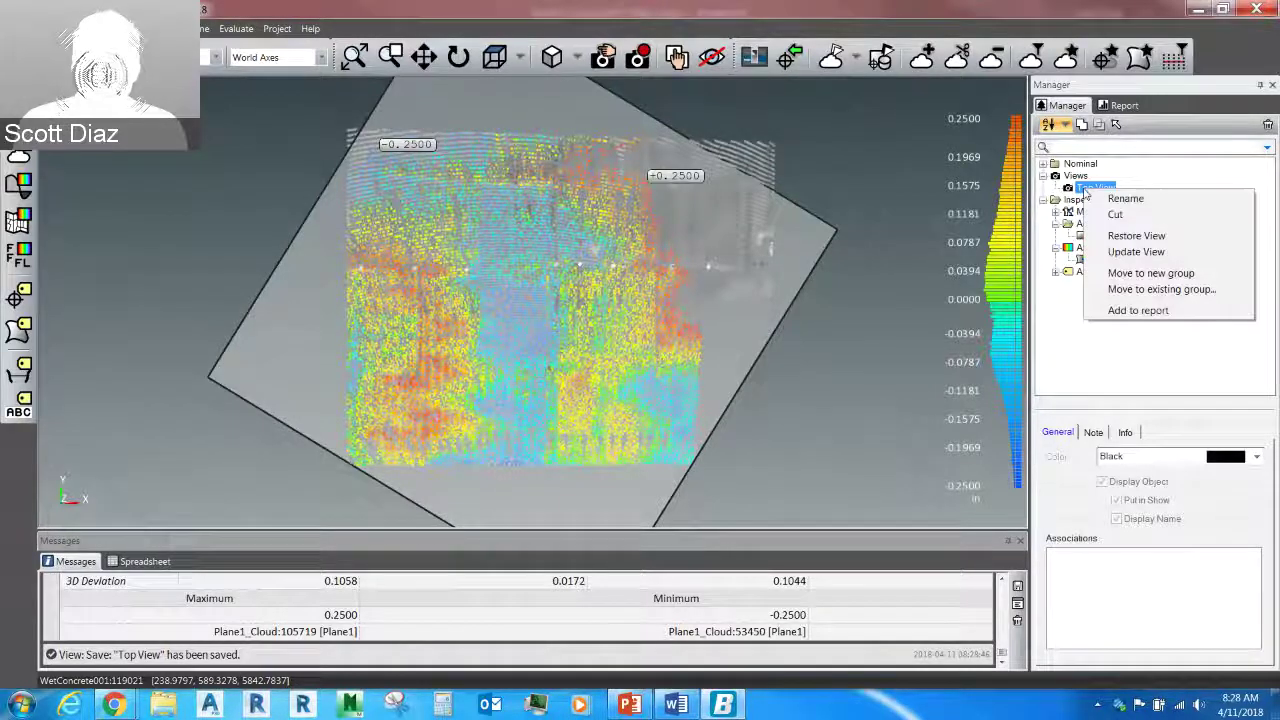
left_click(1140, 310)
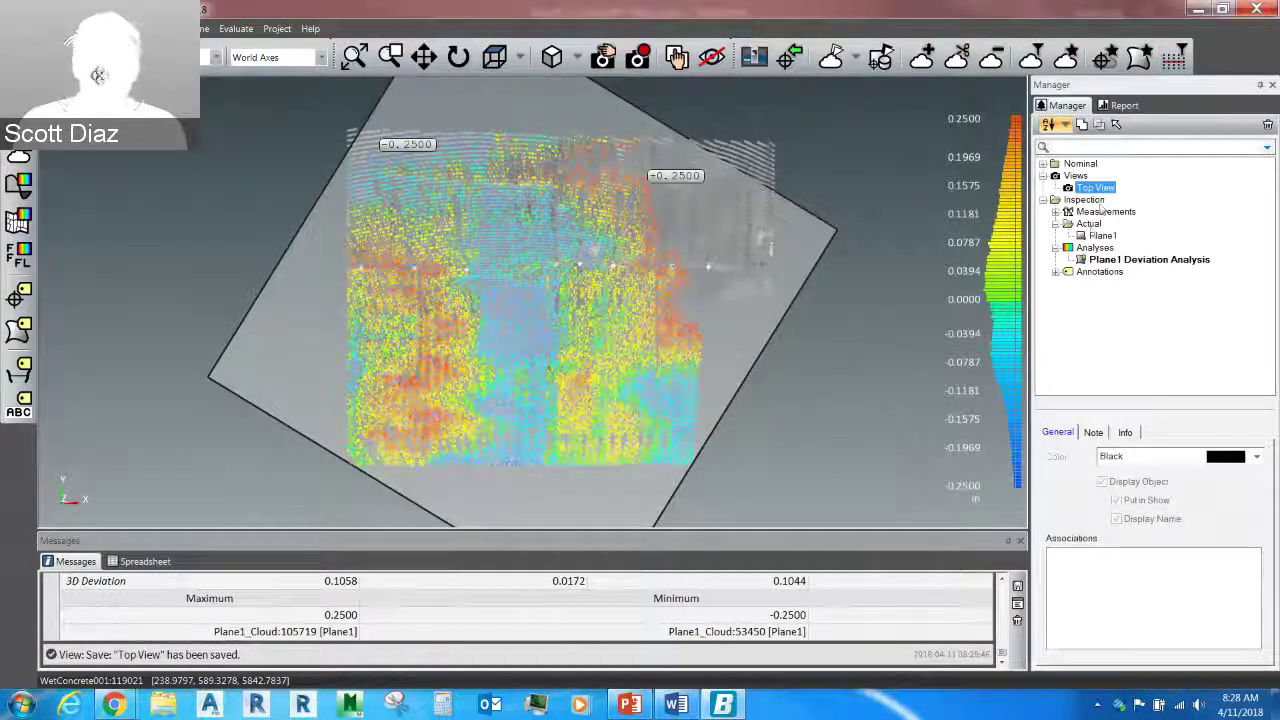
left_click(1100, 260)
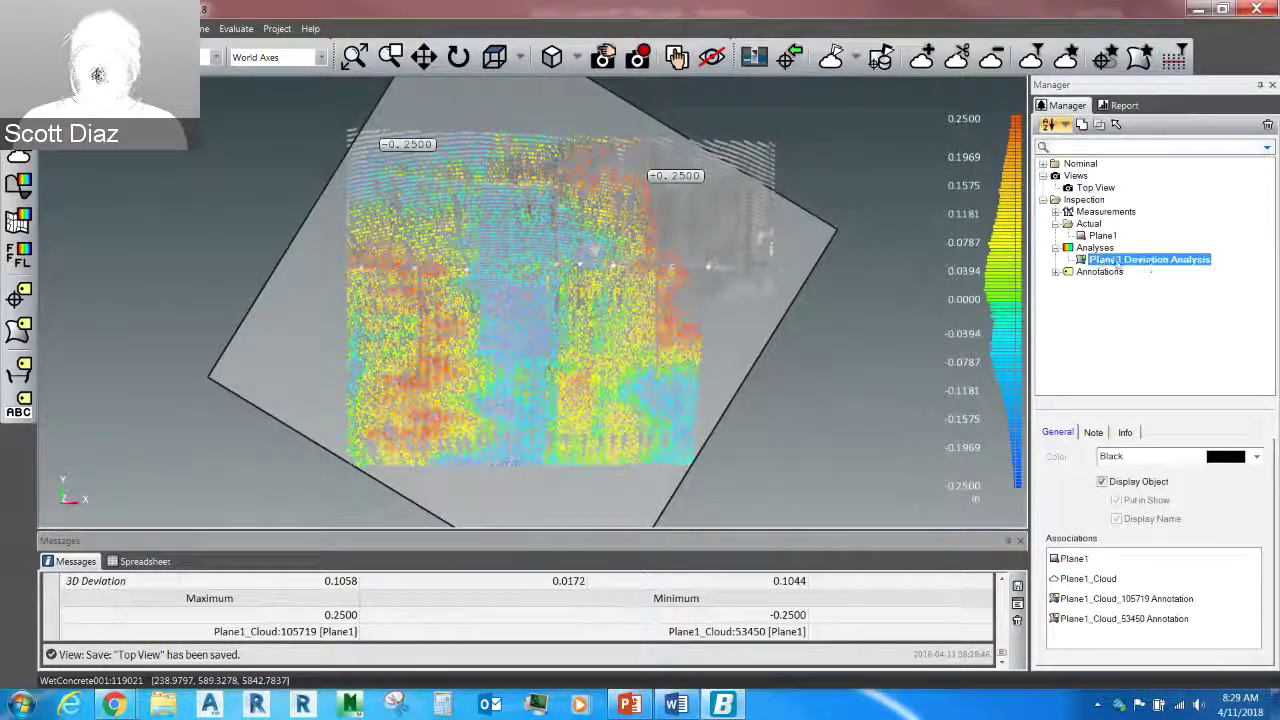
right_click(1160, 264)
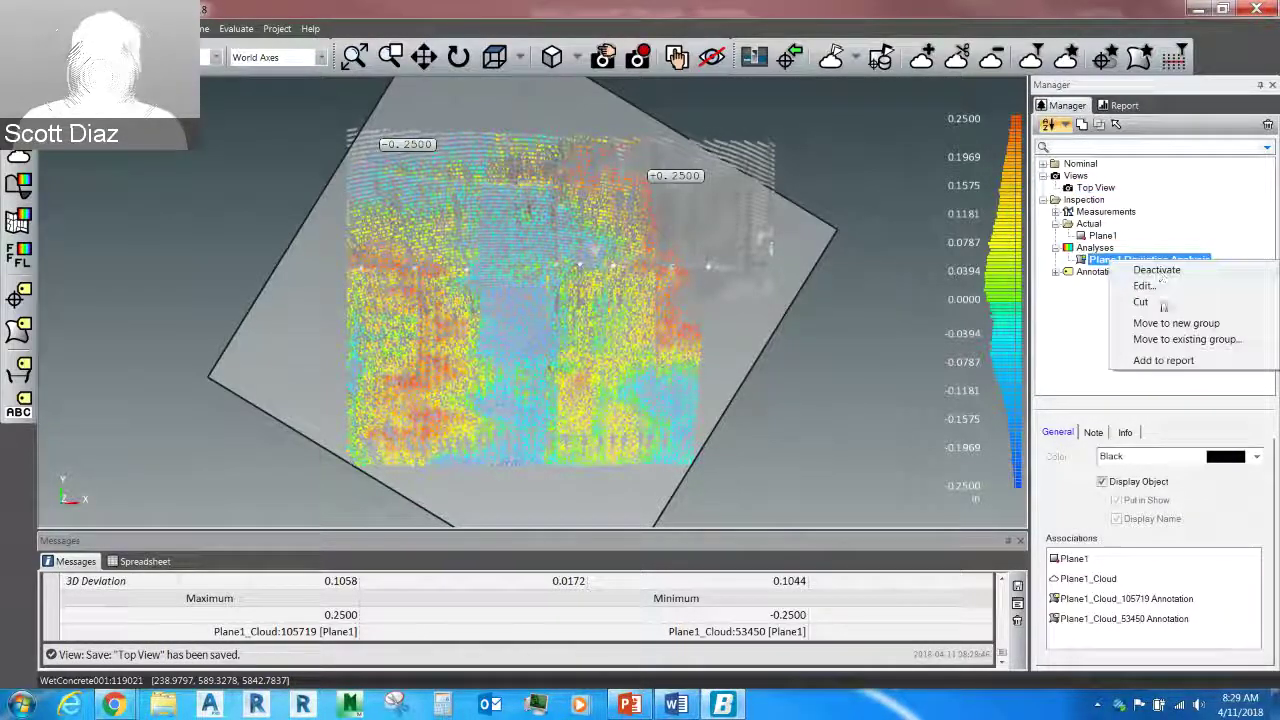
left_click(1163, 360)
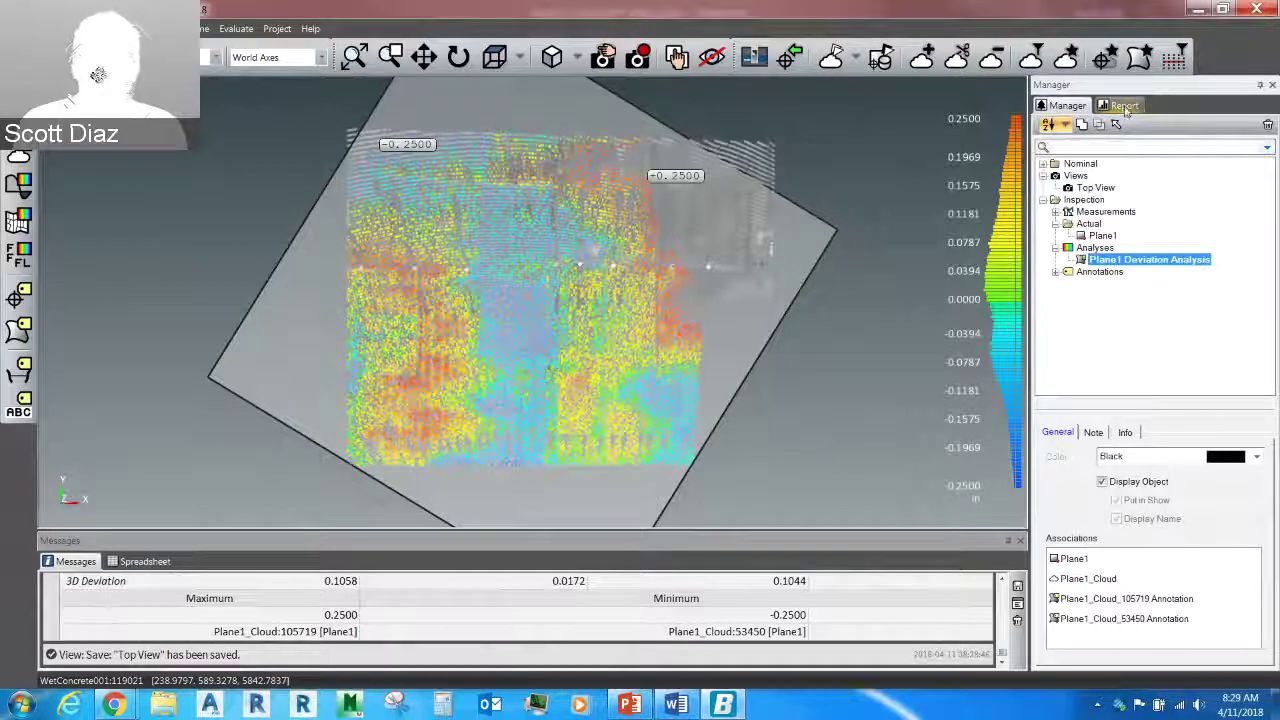
Step: Generate the report as a standard PDF named ImportConcrete_Report.pdf and save it to the Desktop
left_click(1122, 105)
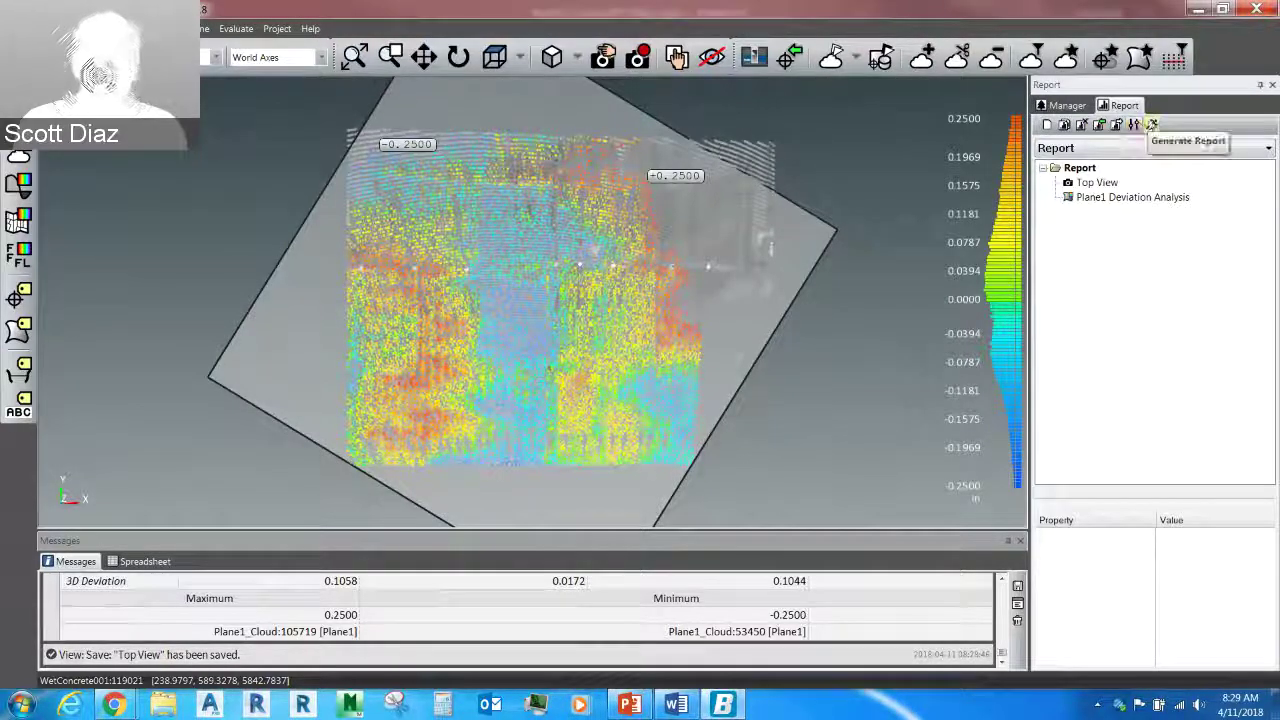
left_click(1152, 125)
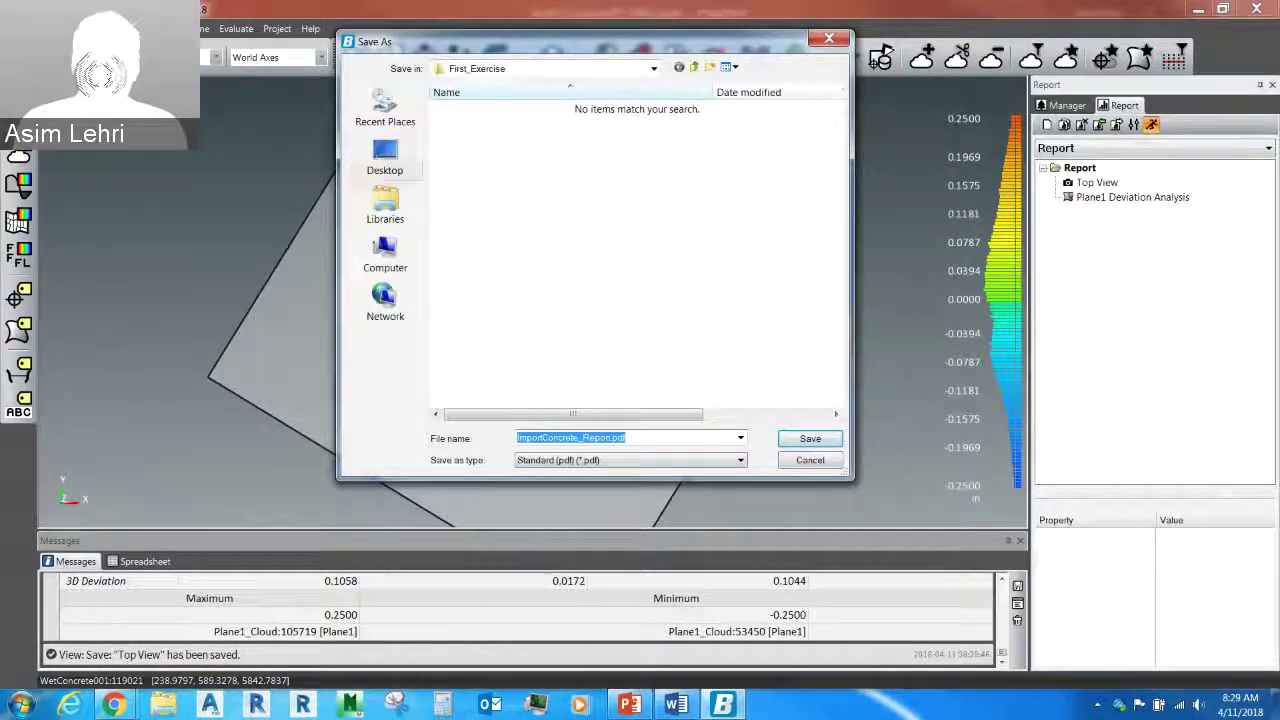
left_click(385, 158)
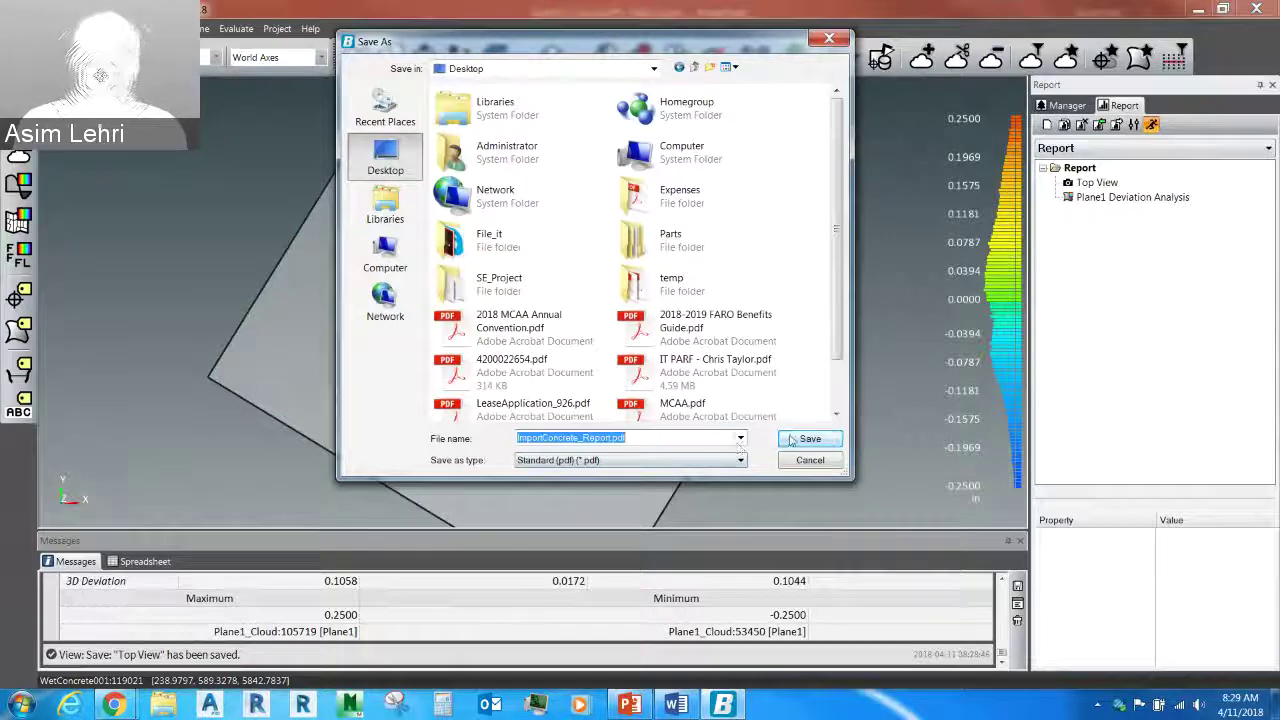
left_click(809, 439)
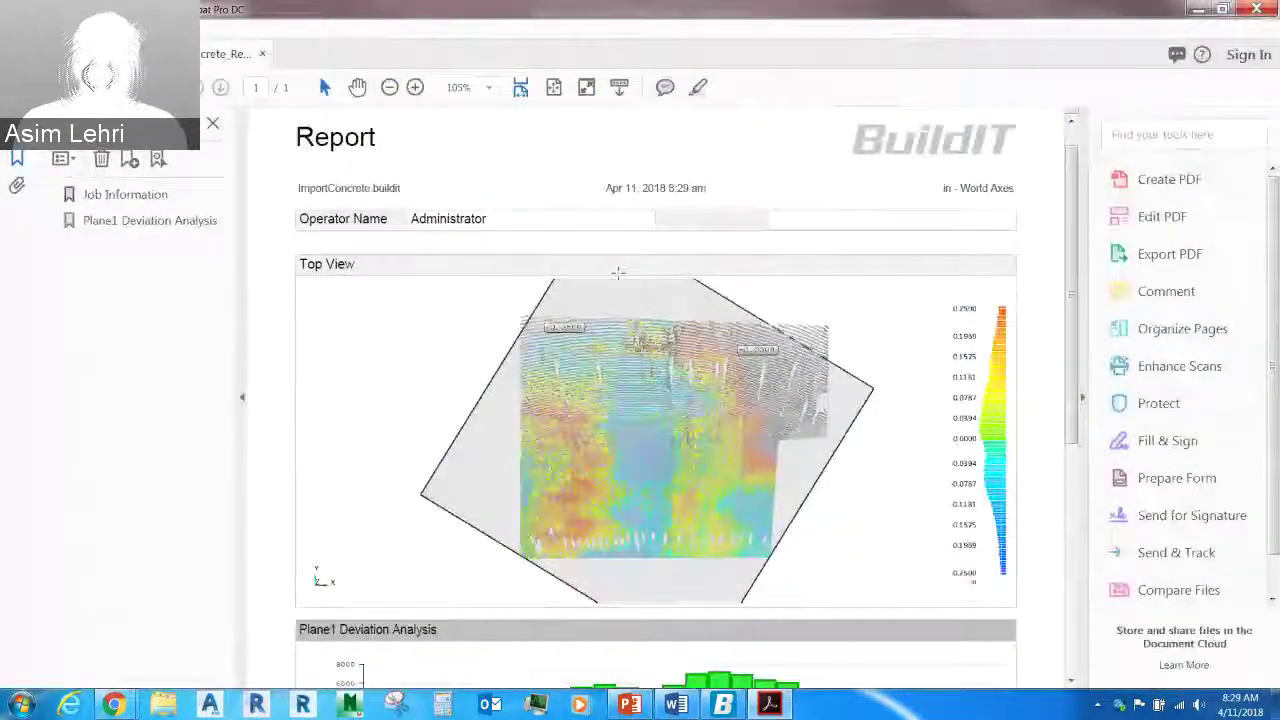
Step: Read through the PDF report's Top View image, deviation histogram and statistics, and close it to return to BuildIT Construction
scroll(606, 273, "down", 5)
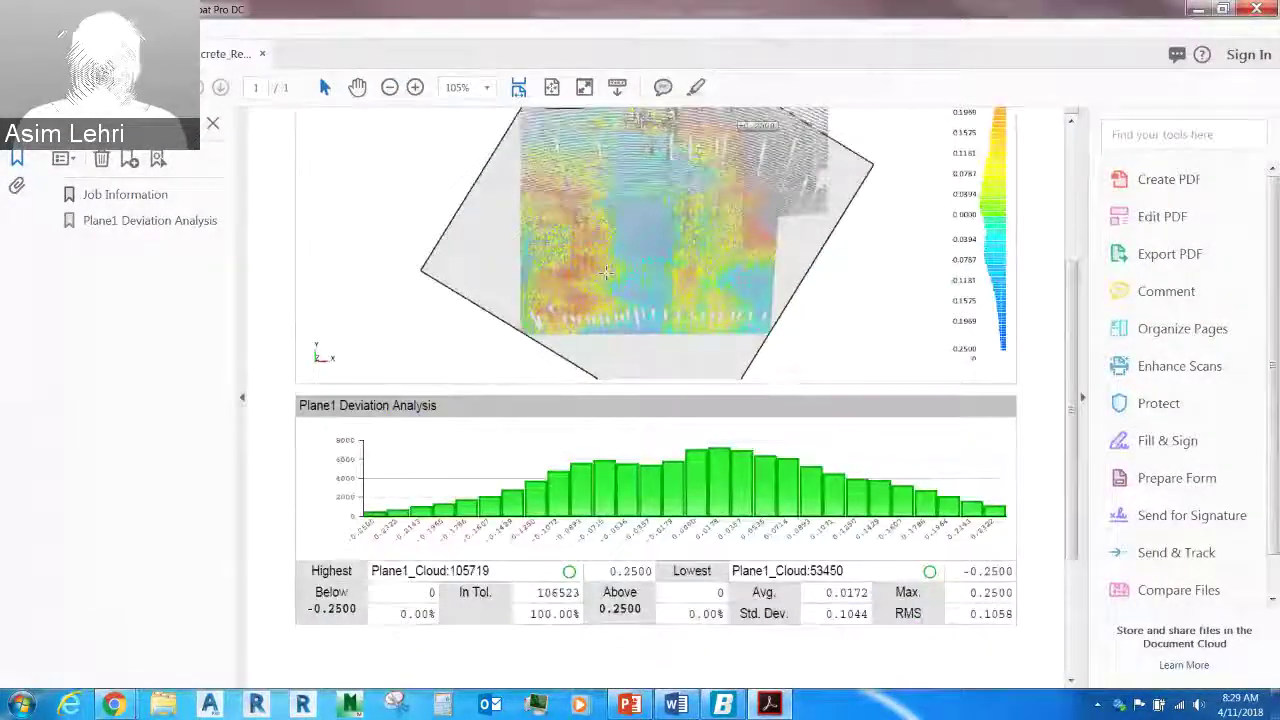
scroll(606, 273, "down", 3)
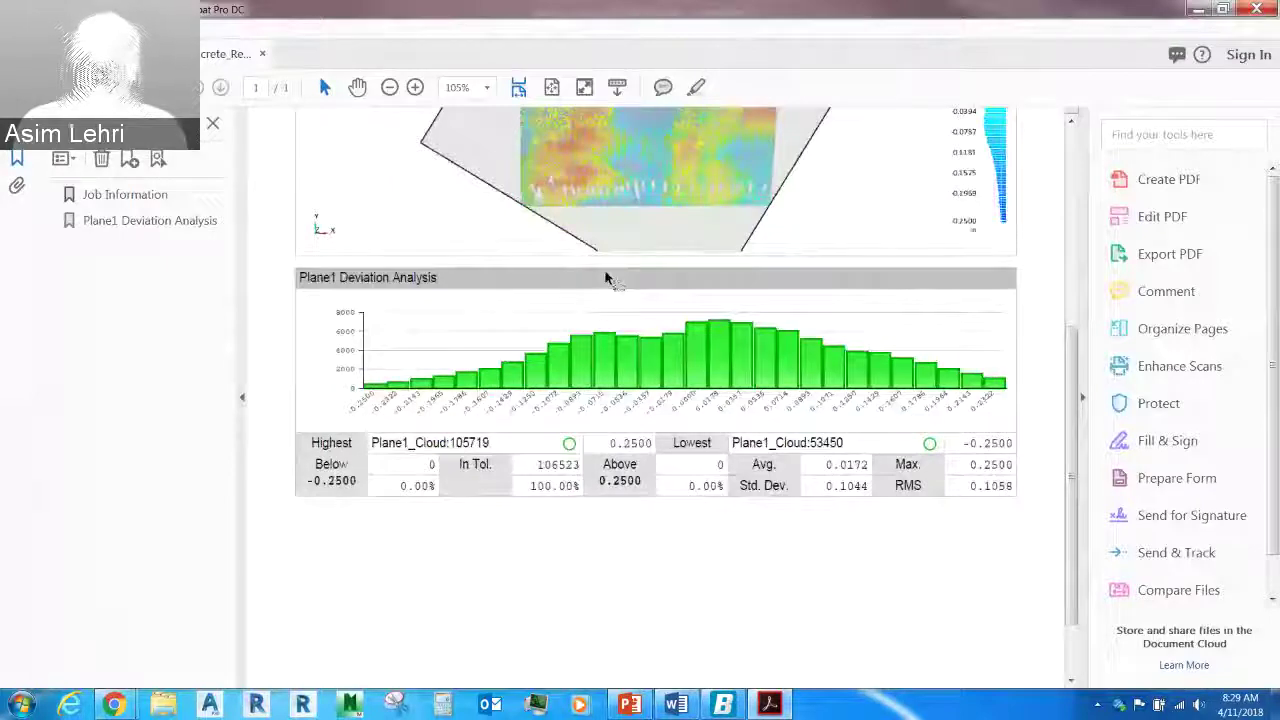
scroll(606, 275, "up", 3)
scroll(605, 273, "down", 4)
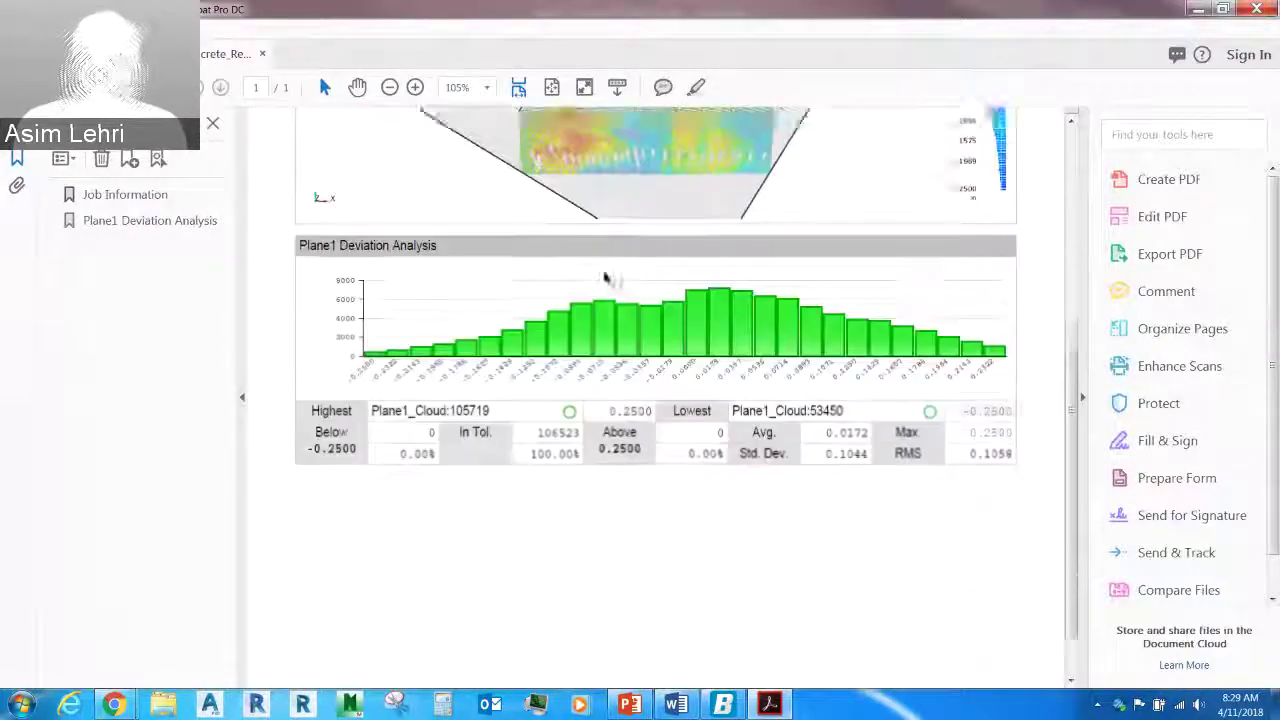
scroll(605, 277, "up", 10)
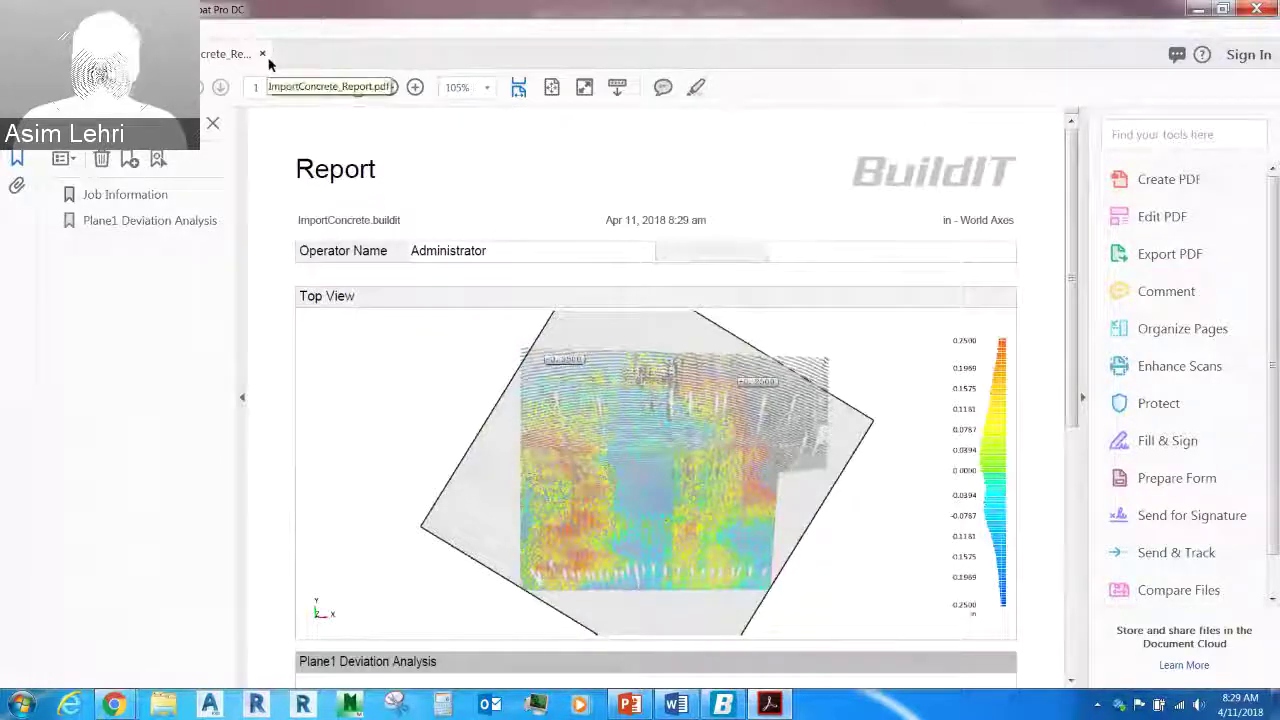
scroll(1062, 145, "down", 2)
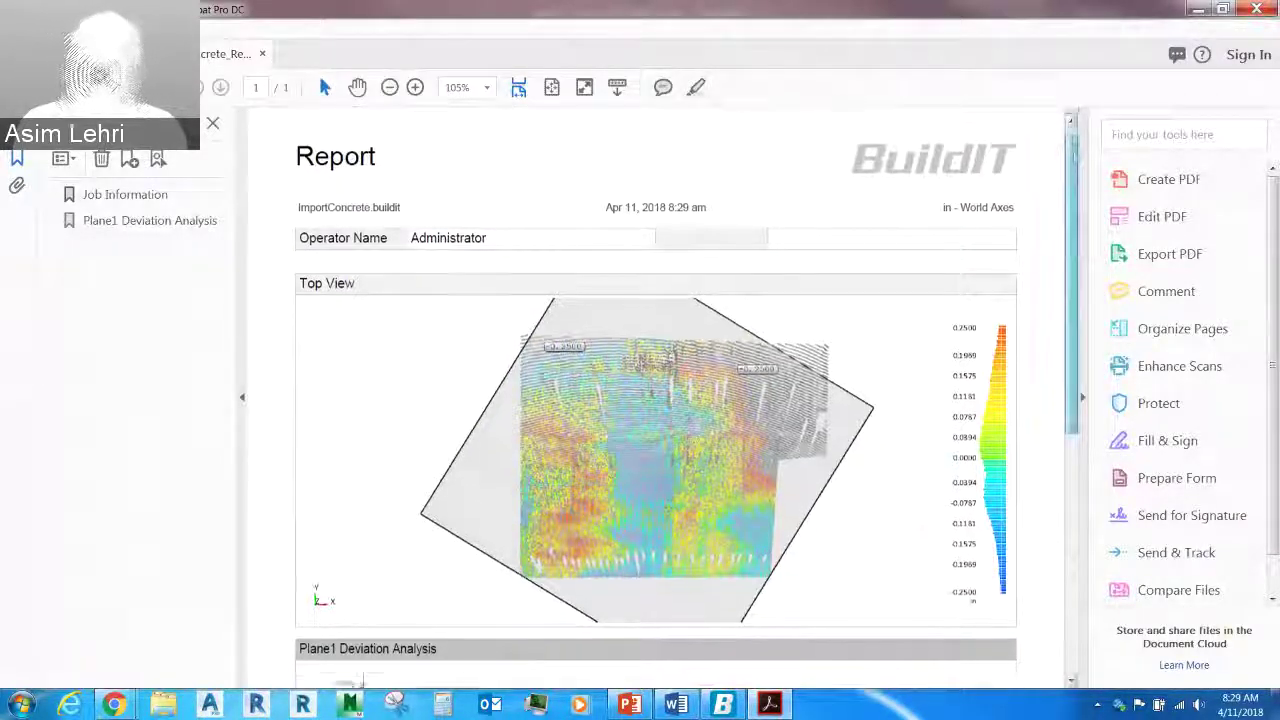
scroll(1050, 200, "down", 2)
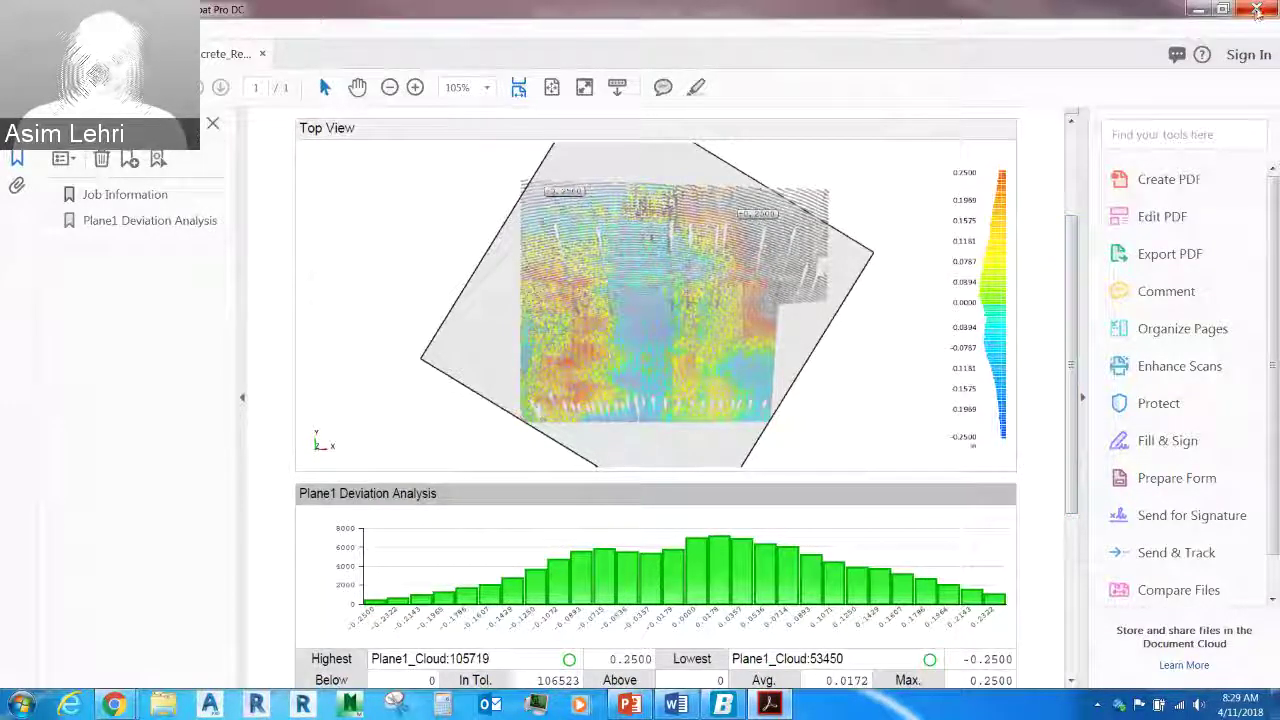
scroll(656, 400, "down", 1)
scroll(801, 328, "down", 3)
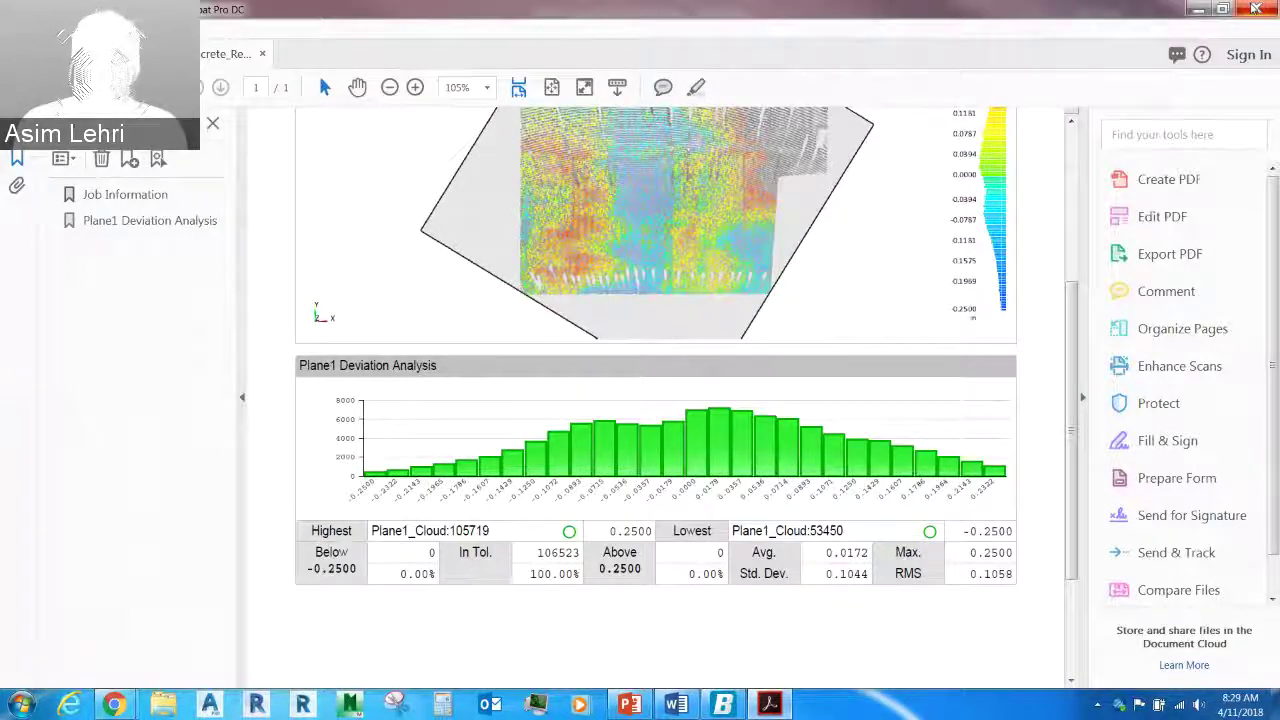
left_click(1256, 9)
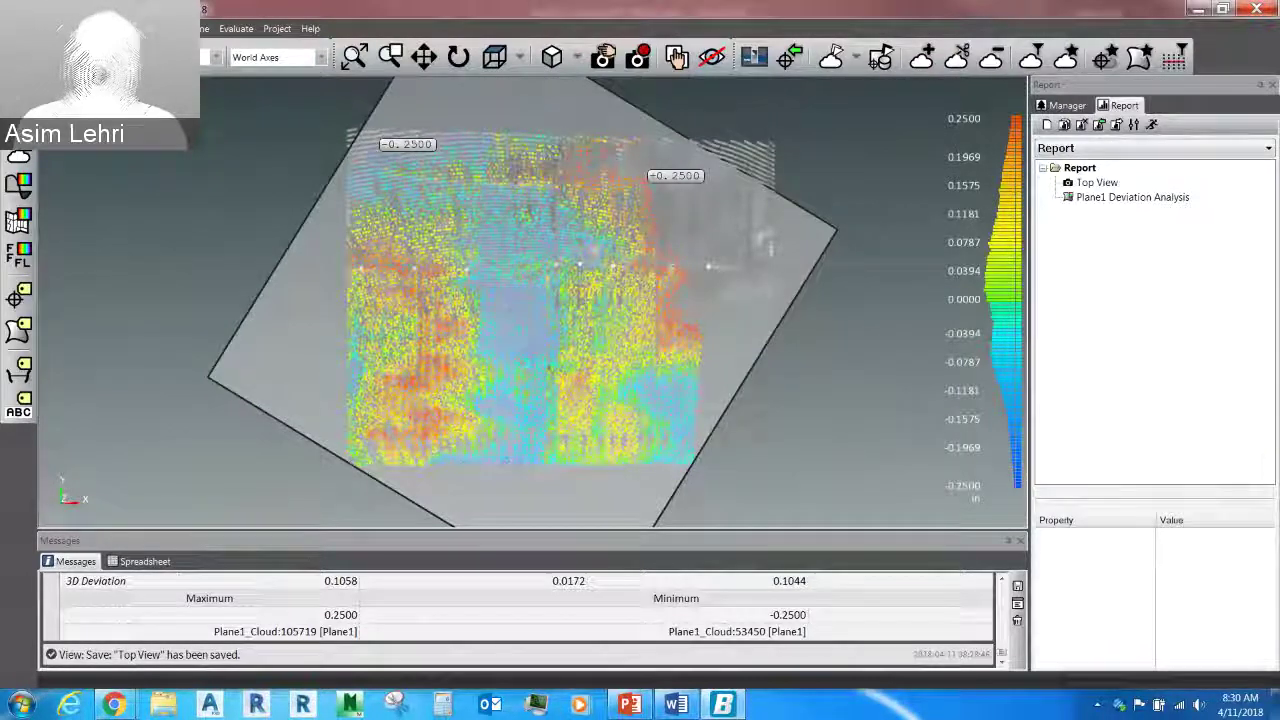
Step: Examine the CAD file types supported for importing models, leave without importing anything, and switch to the BuildIT_CustomerPPT_FINAL2.pptx presentation in PowerPoint
key("alt+f")
key("Right")
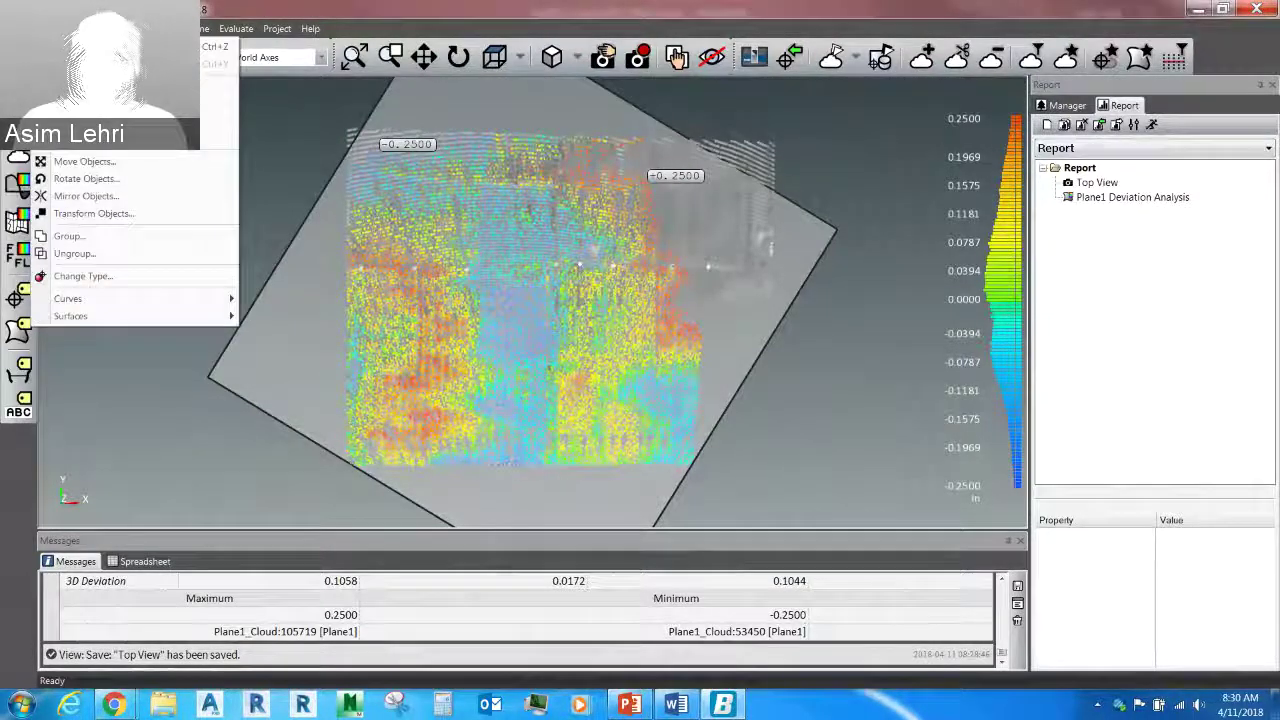
key("Left")
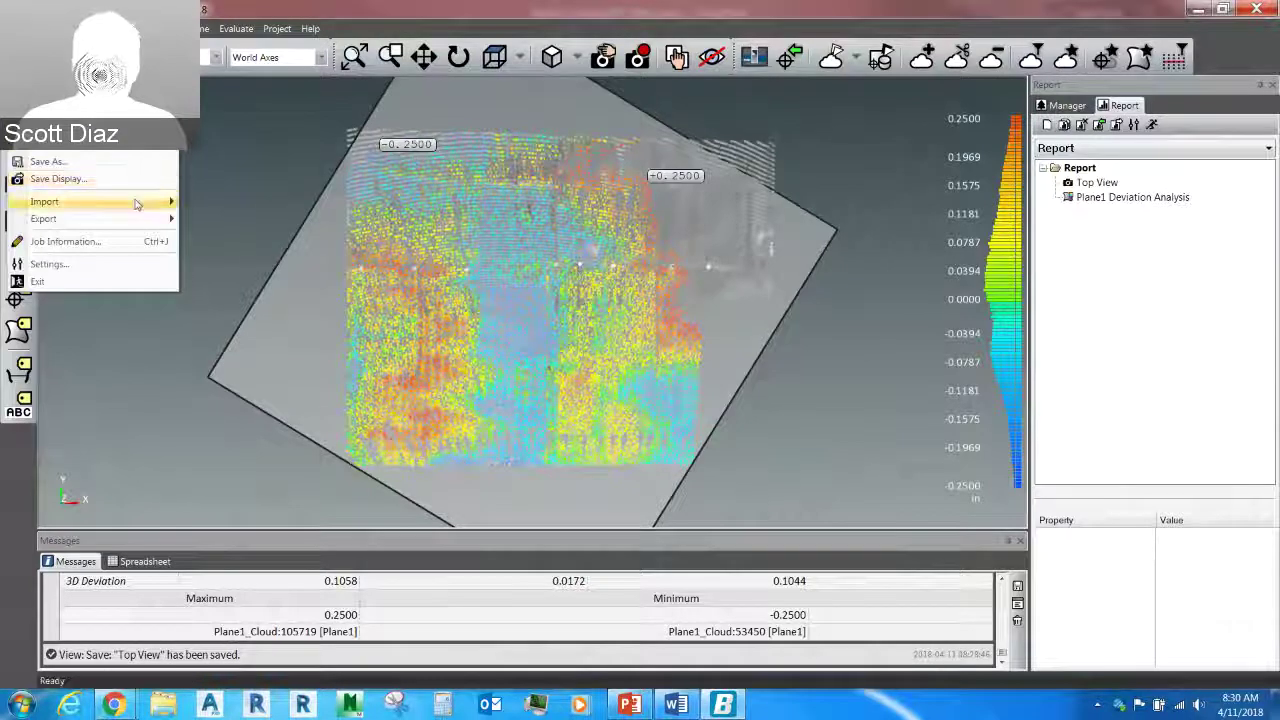
mouse_move(136, 203)
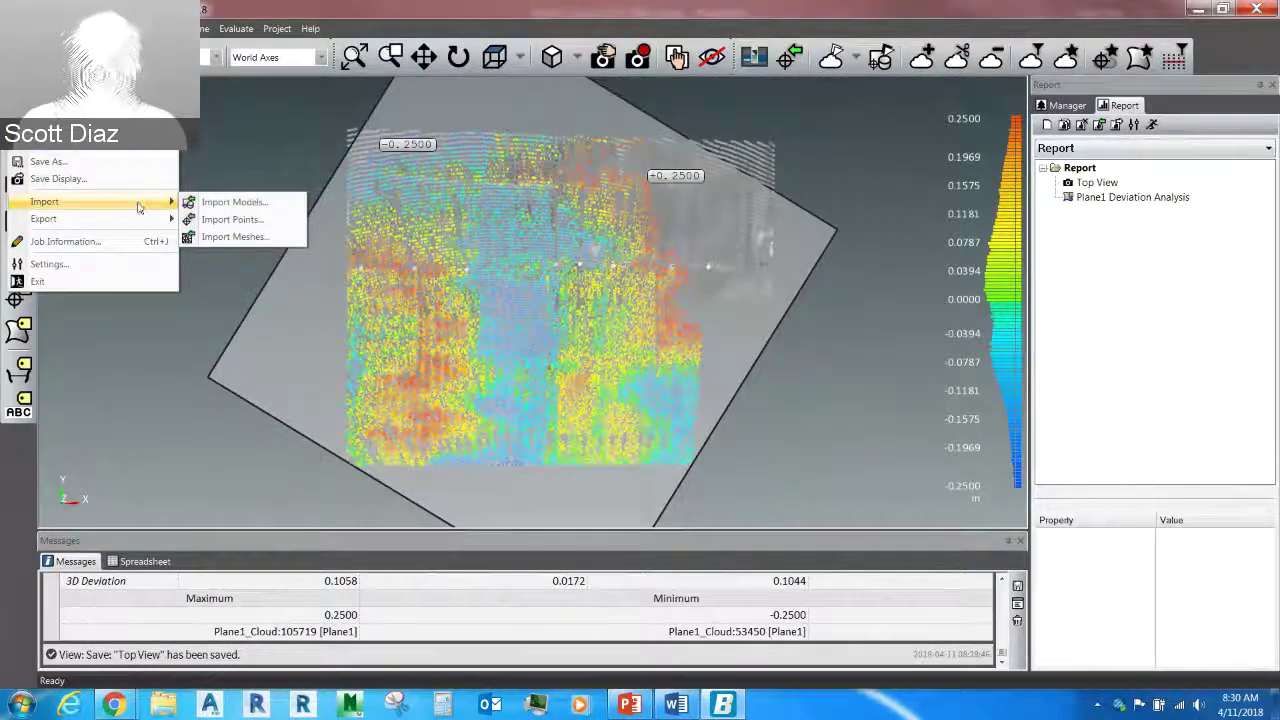
key("Right")
key("Down")
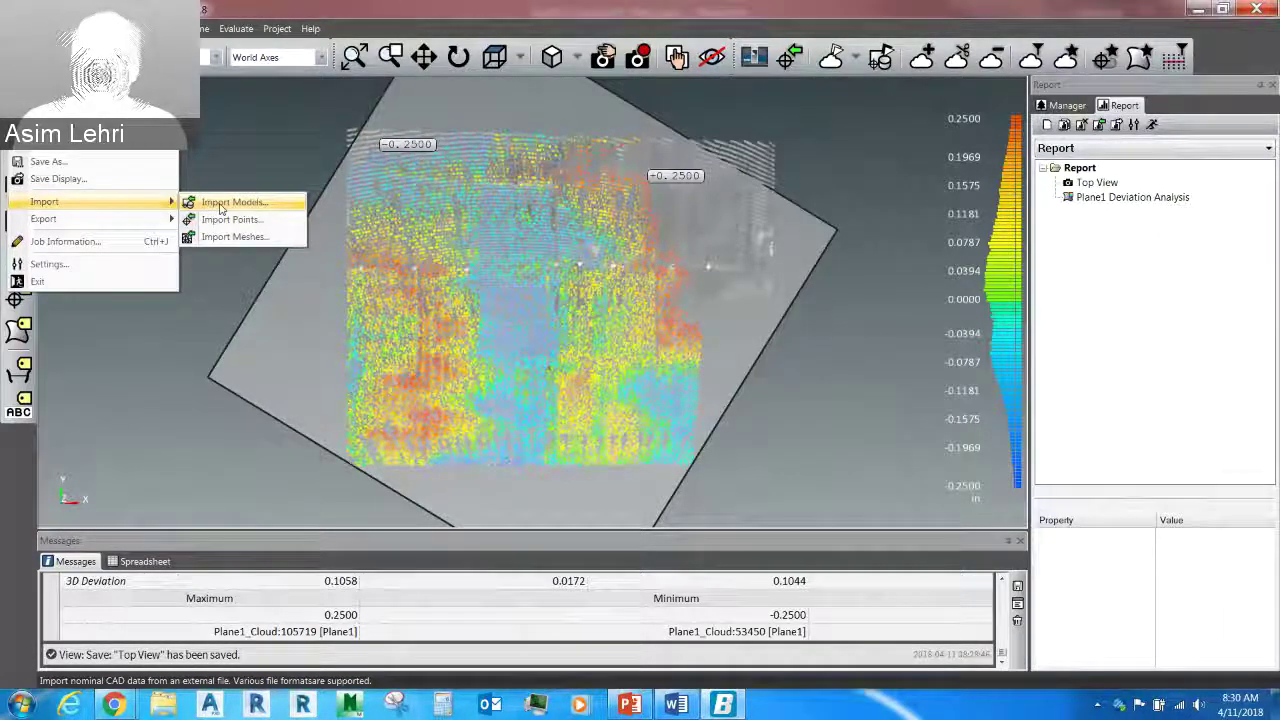
left_click(221, 203)
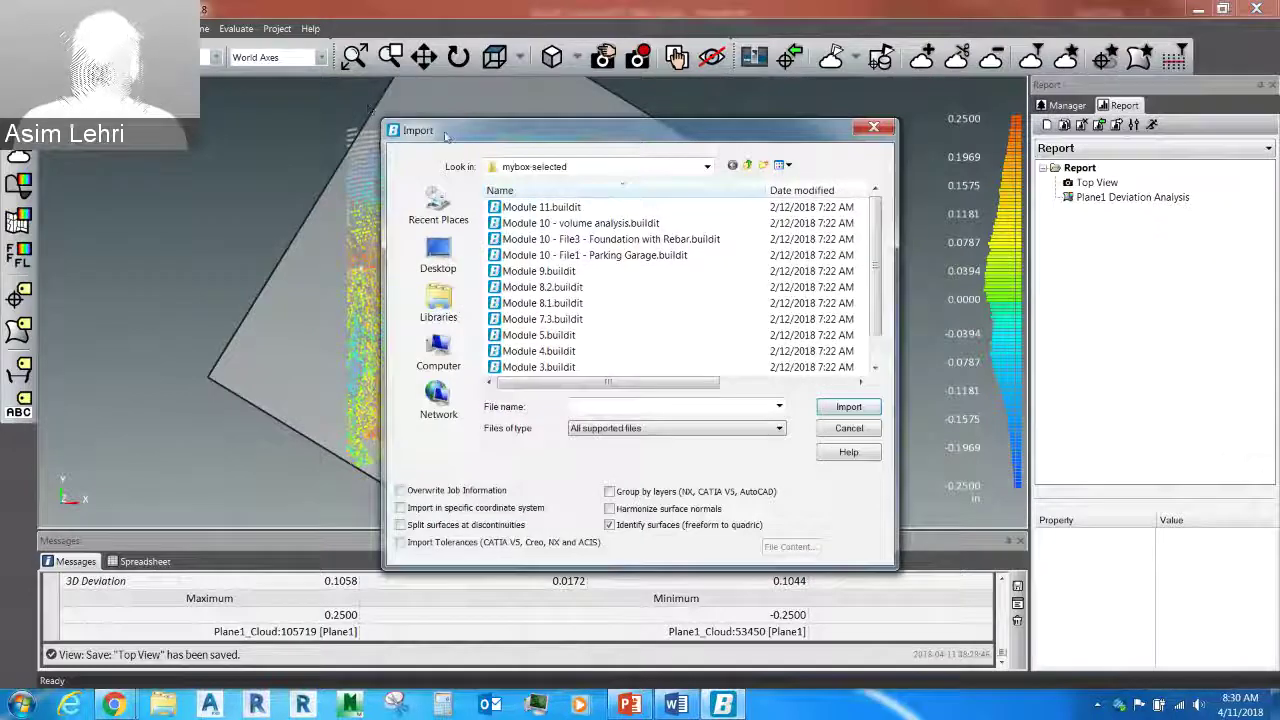
left_click_drag(446, 134, 405, 44)
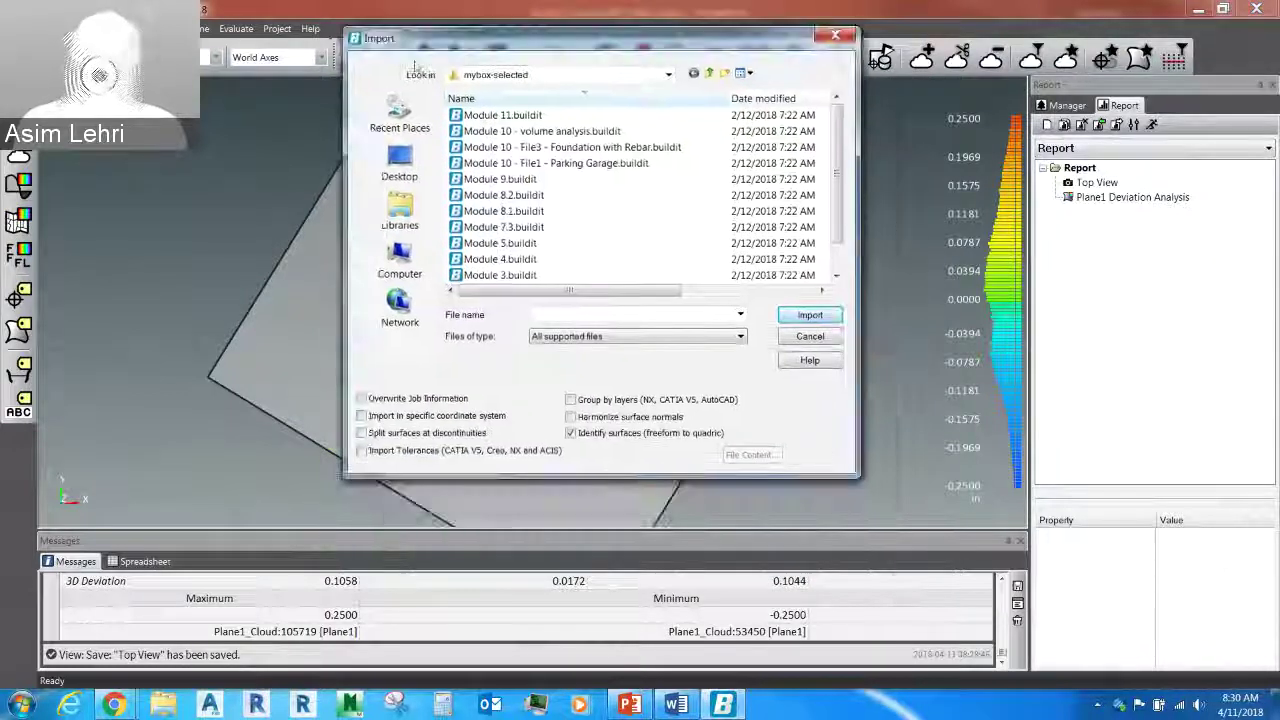
left_click(716, 340)
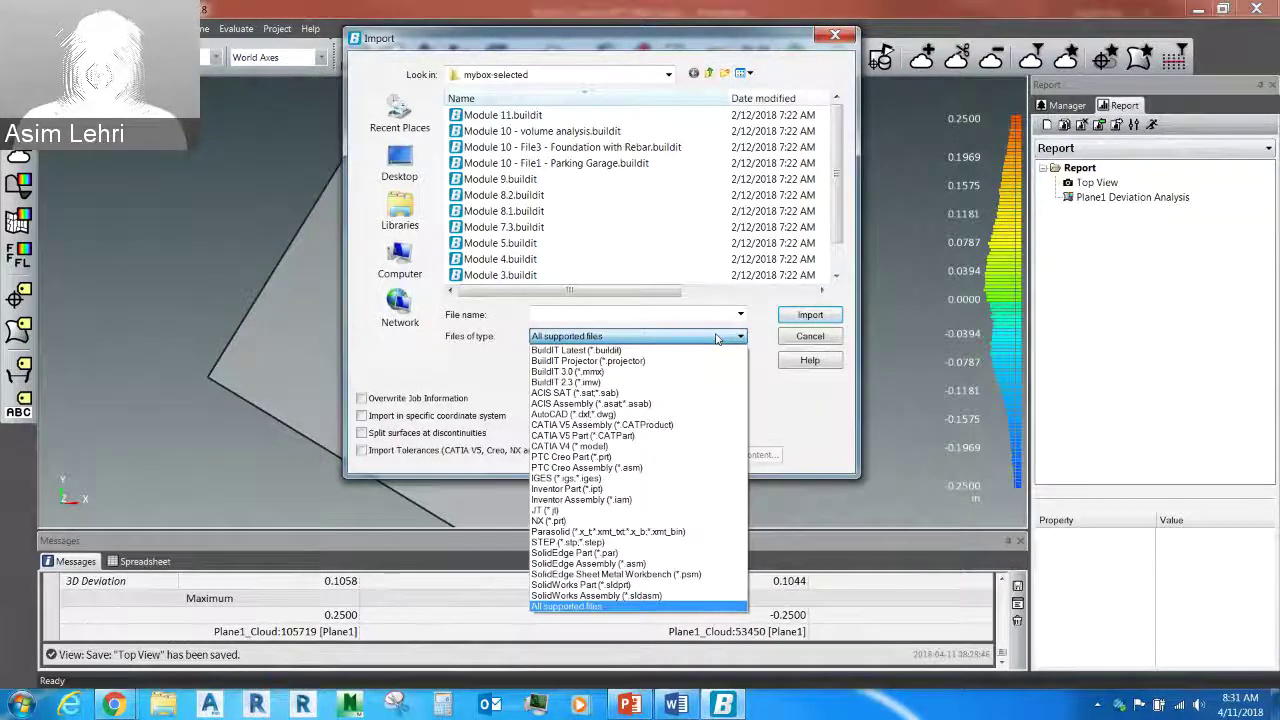
left_click(818, 338)
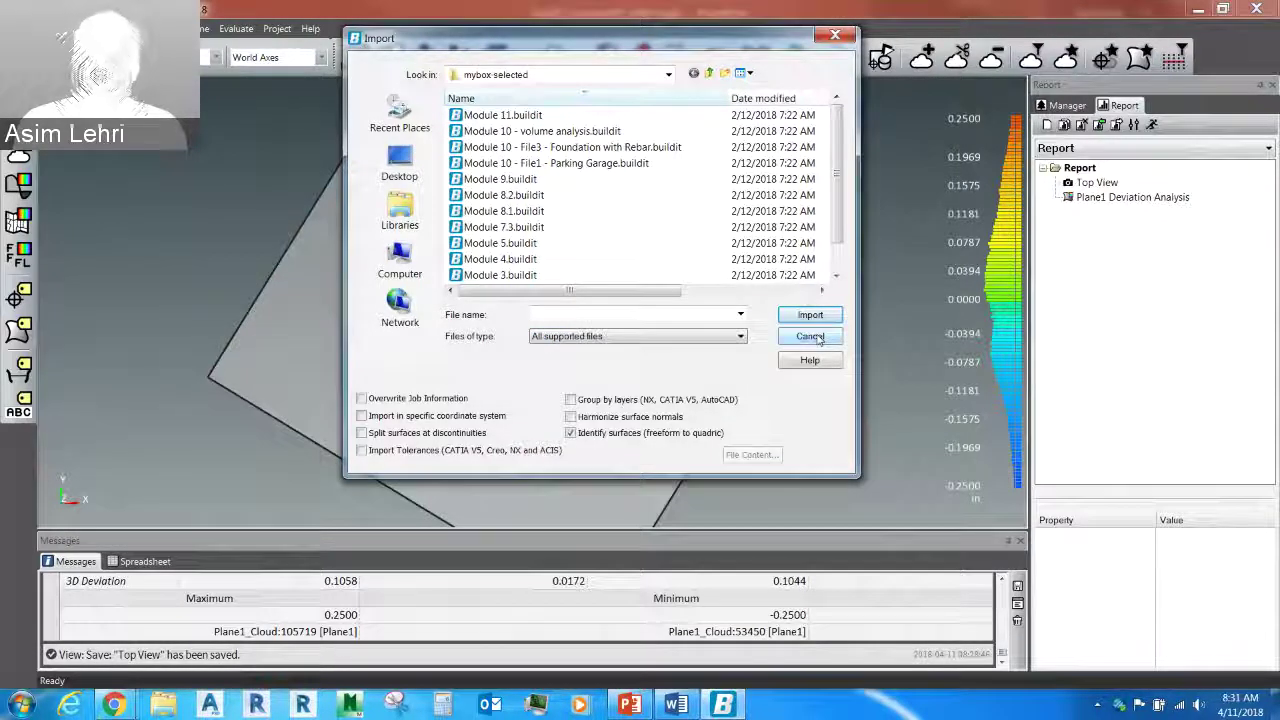
left_click(810, 337)
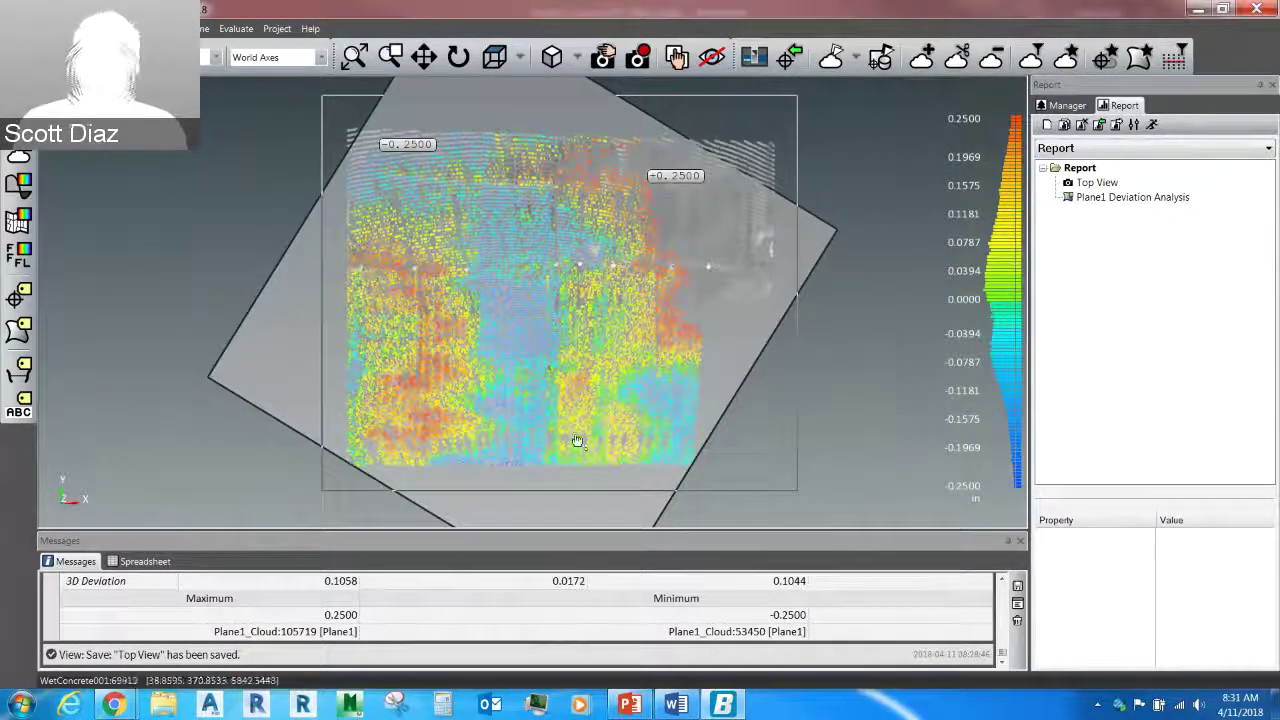
left_click(628, 706)
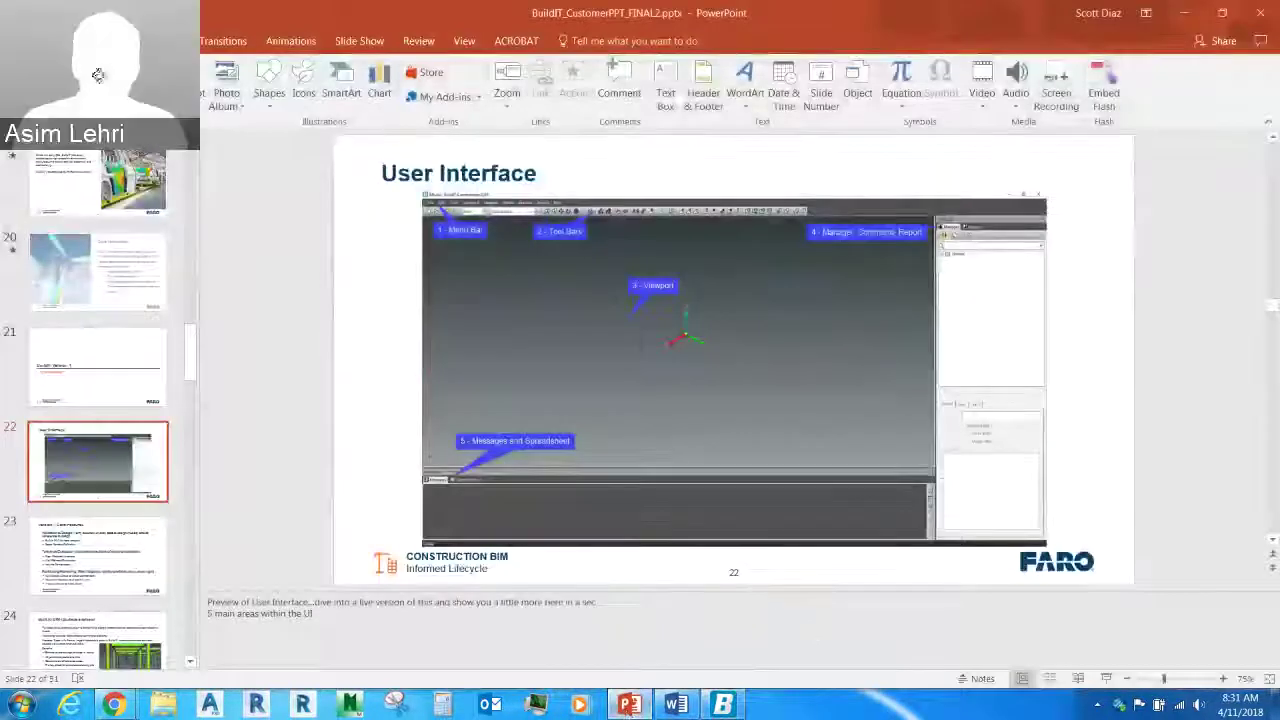